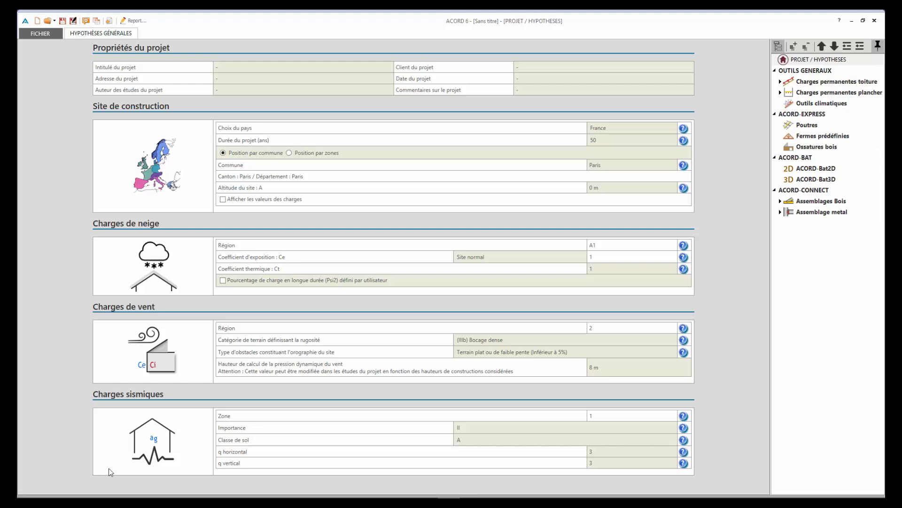
# Create a new predefined truss study with a collar tie (entrait retroussé) from the Fermes prédéfinies tool.
pyautogui.click(826, 136)
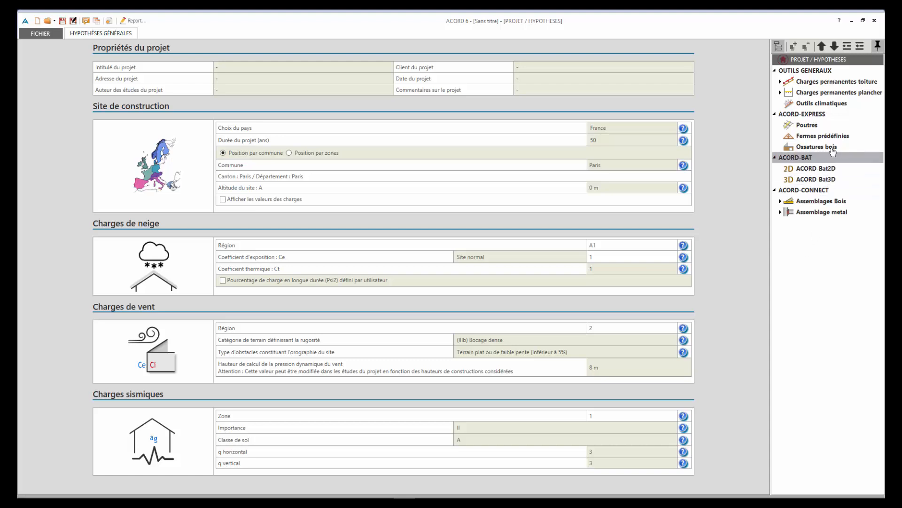
pyautogui.click(822, 136)
pyautogui.click(846, 185)
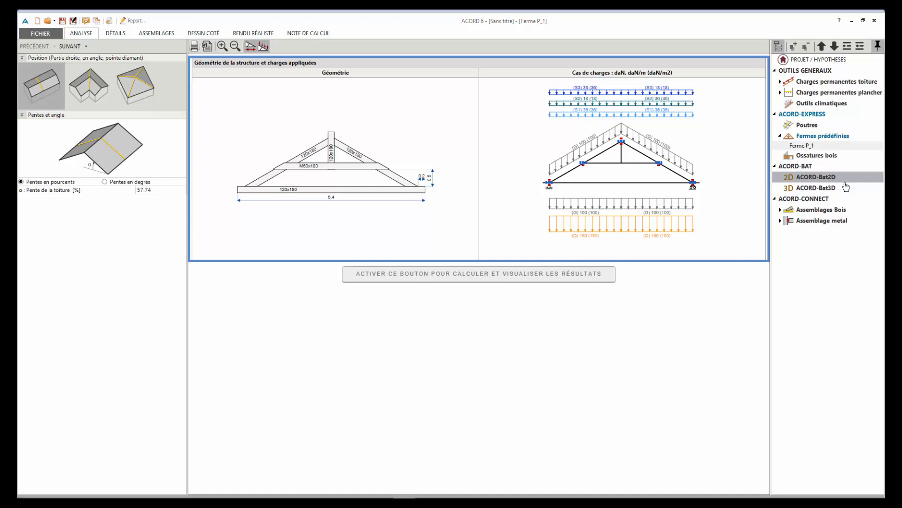
# Express the roof slope in degrees and set it to 45.
pyautogui.click(123, 182)
pyautogui.click(156, 189)
pyautogui.write('45')
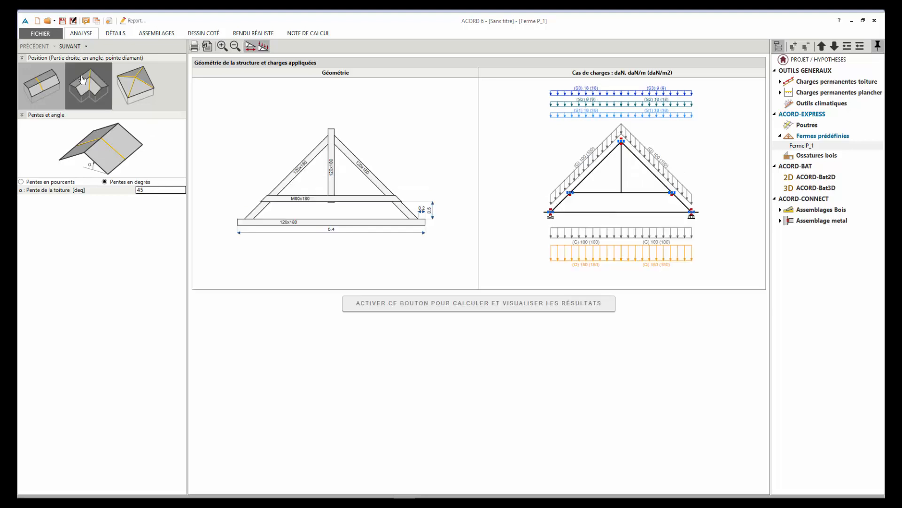
# Set the truss's contrefiche option to Canonique and its jambe de force option to Verticale.
pyautogui.click(69, 46)
pyautogui.click(181, 133)
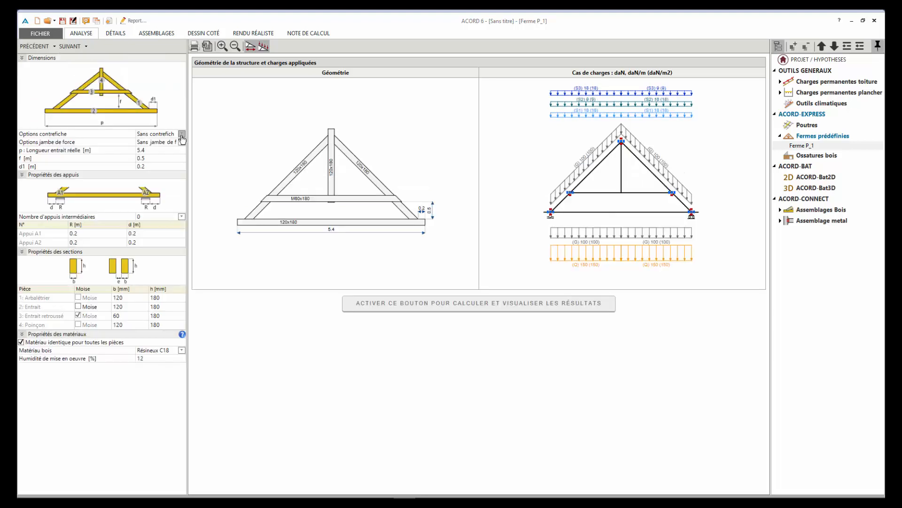
pyautogui.click(164, 149)
pyautogui.click(181, 142)
pyautogui.click(160, 163)
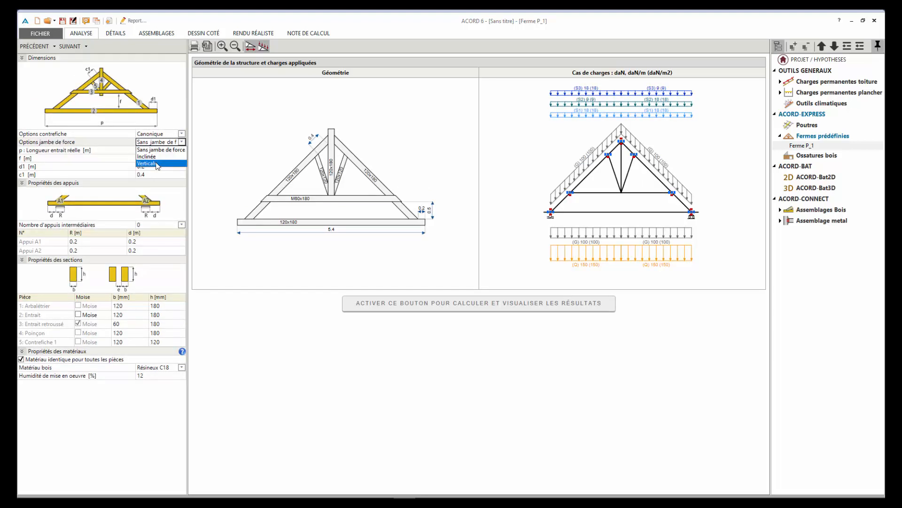
# Set the truss dimensions to p = 8 m, f = 2 m, d1 = 0.3 m and c1 = 0.8 m.
pyautogui.click(165, 150)
pyautogui.write('8')
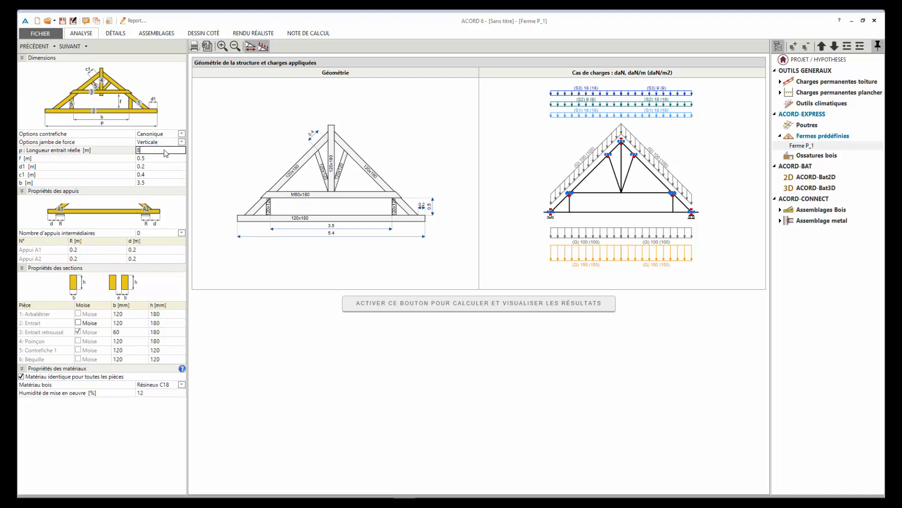
pyautogui.press('Tab')
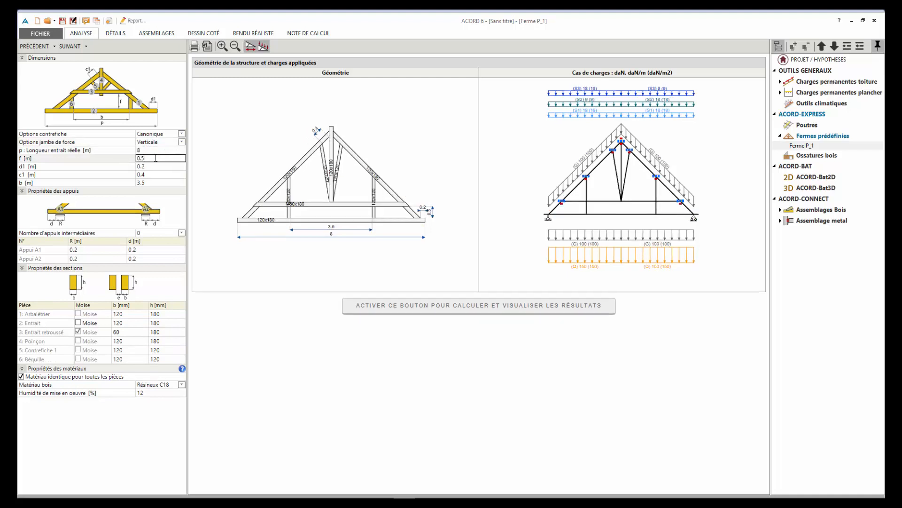
pyautogui.write('2')
pyautogui.press('Tab')
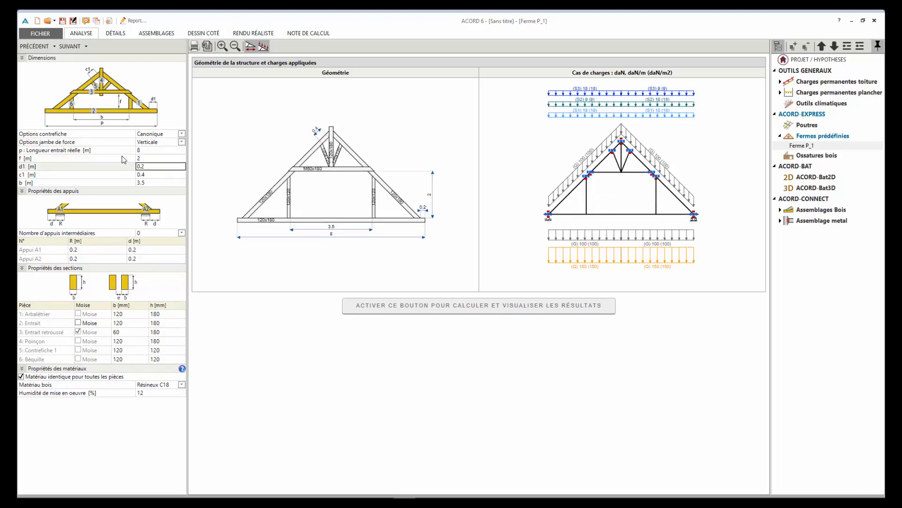
pyautogui.write('0..3')
pyautogui.press('Tab')
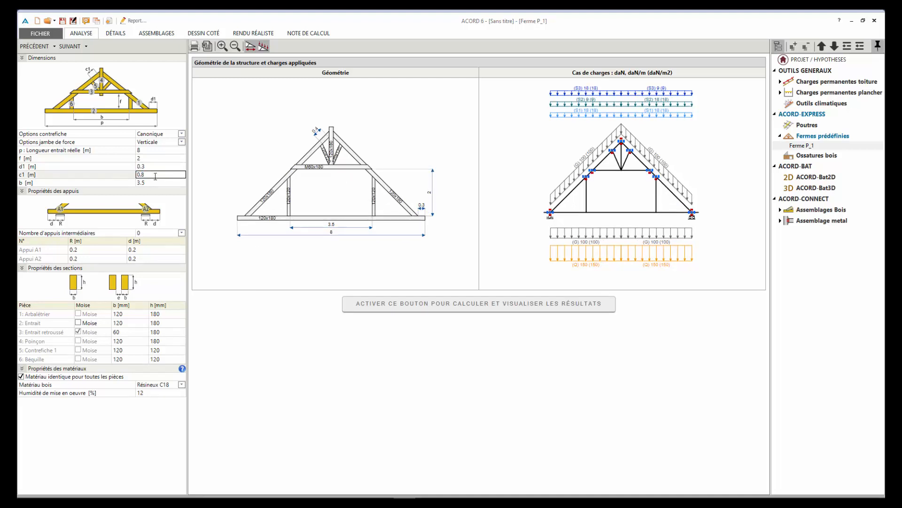
pyautogui.write('0.8')
pyautogui.press('Tab')
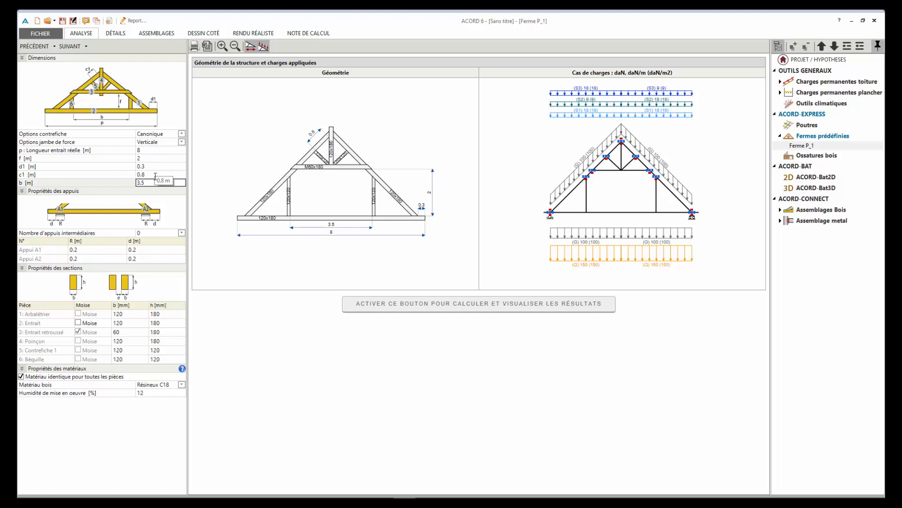
# Change the spacing between the vertical jambes de force to 4 m directly on the geometry drawing's dimension.
pyautogui.click(333, 226)
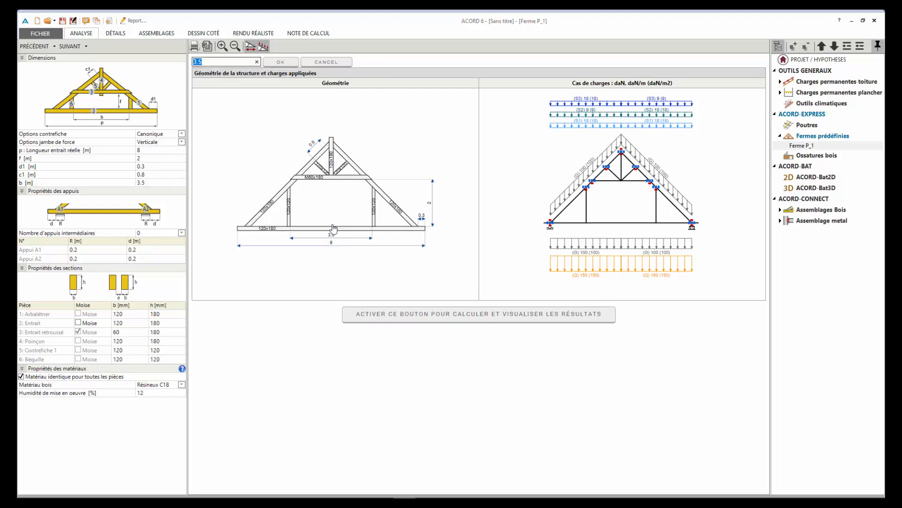
pyautogui.write('4')
pyautogui.click(281, 62)
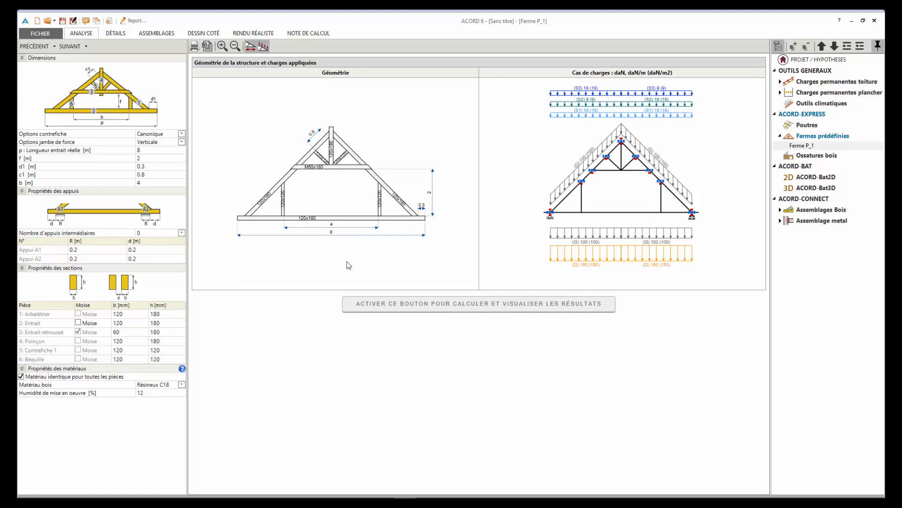
# Set the entrait's section height to 240 mm and the entrait retroussé's section to 120 x 240 mm.
pyautogui.click(159, 323)
pyautogui.write('240')
pyautogui.click(122, 334)
pyautogui.write('120')
pyautogui.press('Tab')
pyautogui.write('240')
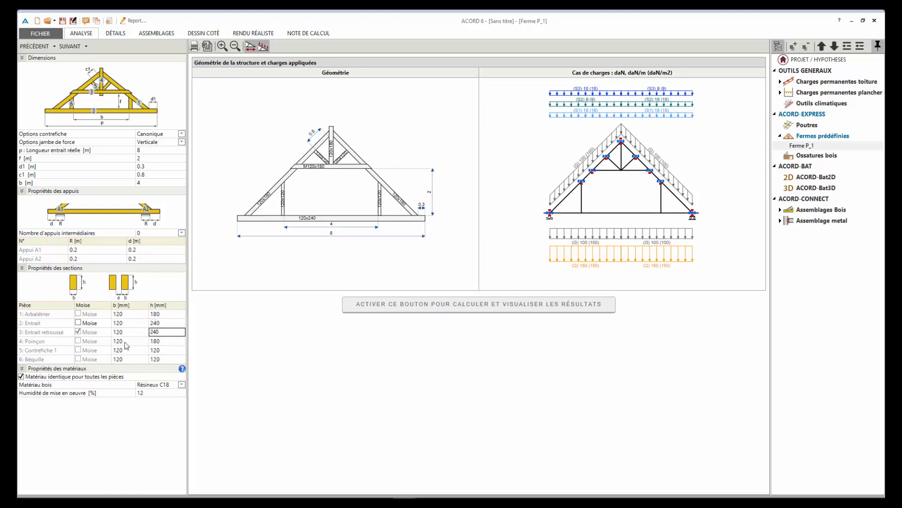
# Set the poinçon's section to 180 x 240 mm and the contrefiche's section to 140 x 180 mm.
pyautogui.click(123, 341)
pyautogui.write('180')
pyautogui.press('Tab')
pyautogui.write('240')
pyautogui.click(128, 352)
pyautogui.write('140')
pyautogui.press('Tab')
pyautogui.write('180')
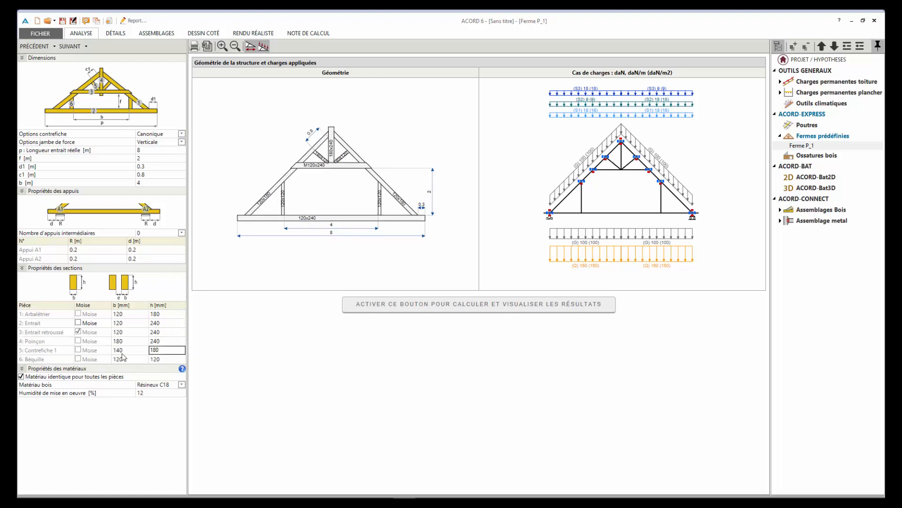
# Set the béquille's section to 180 x 220 mm and choose Résineux C24 as the timber material for all pieces.
pyautogui.click(119, 361)
pyautogui.write('180')
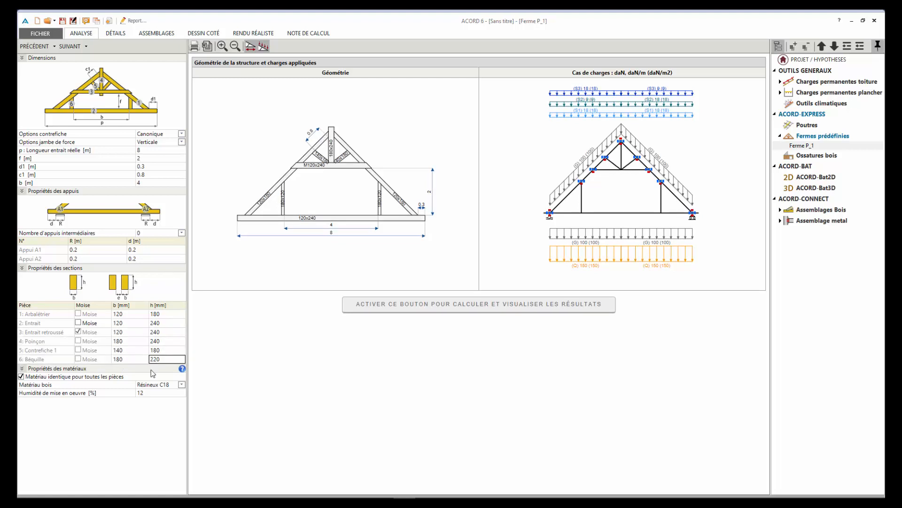
pyautogui.click(182, 385)
pyautogui.click(167, 400)
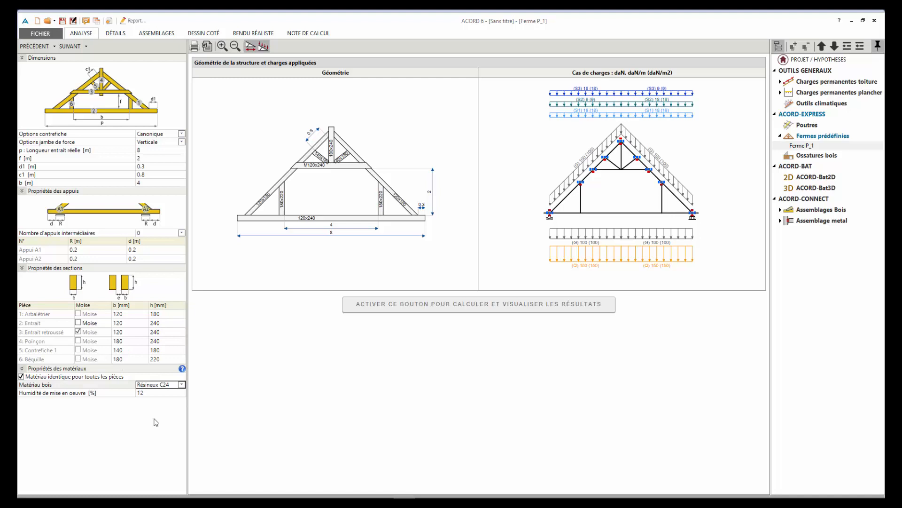
# Set the truss's load zone width E1 to 4 m.
pyautogui.click(70, 47)
pyautogui.click(148, 195)
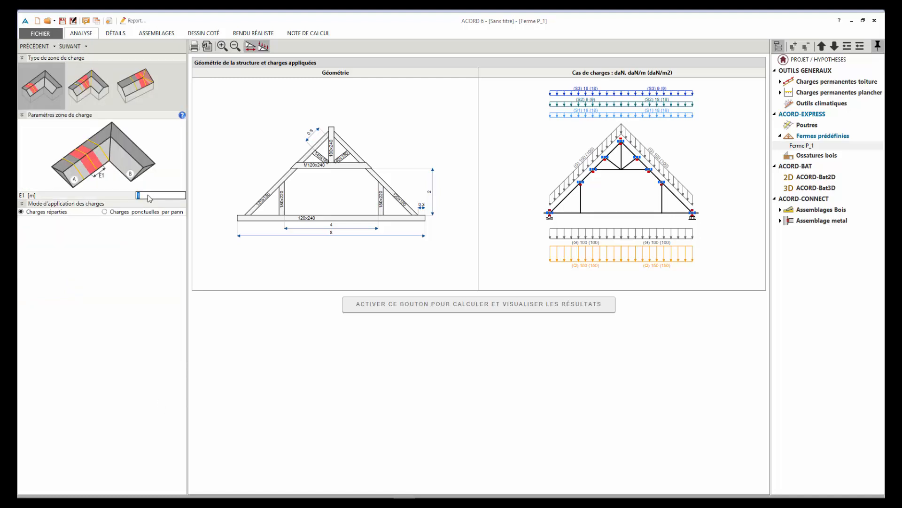
pyautogui.write('4')
pyautogui.press('Tab')
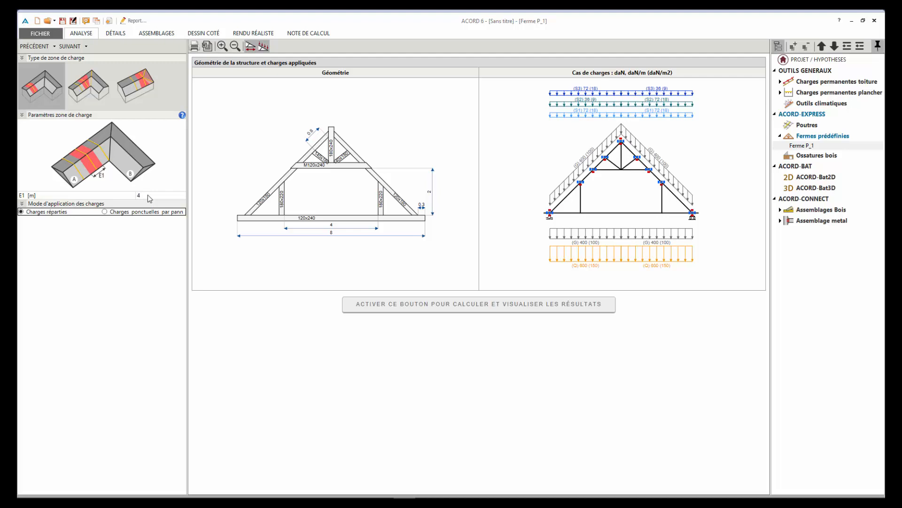
# Set the permanent loads to 60 daN/m2 on the roof, 10 daN/m2 on the faux entrait and 50 daN/m2 on the floor.
pyautogui.click(61, 47)
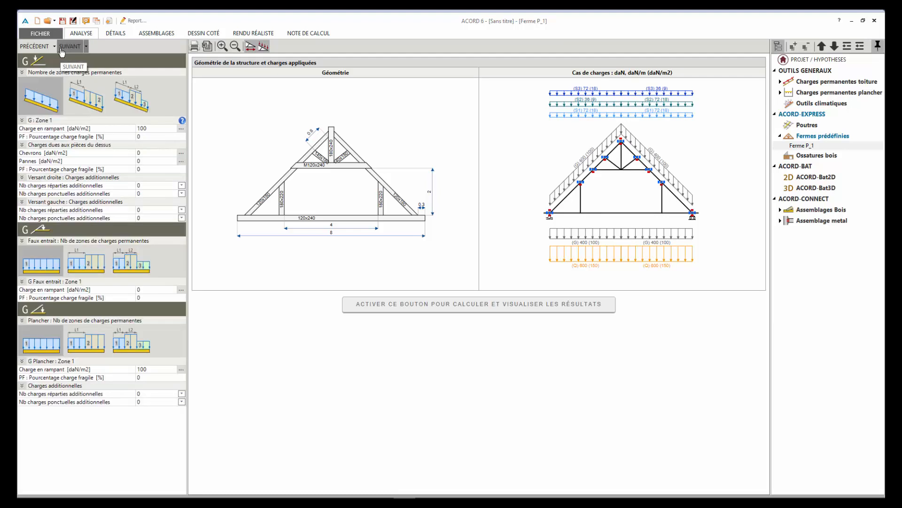
pyautogui.click(157, 129)
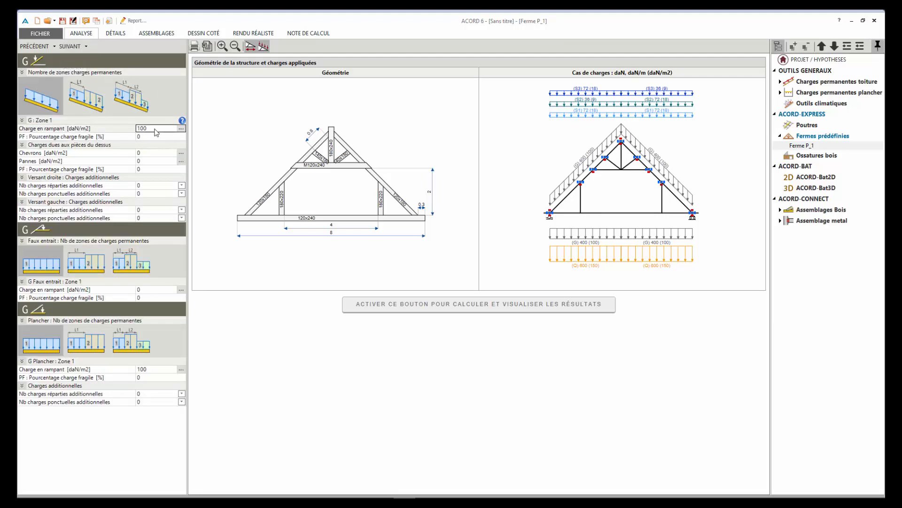
pyautogui.write('60')
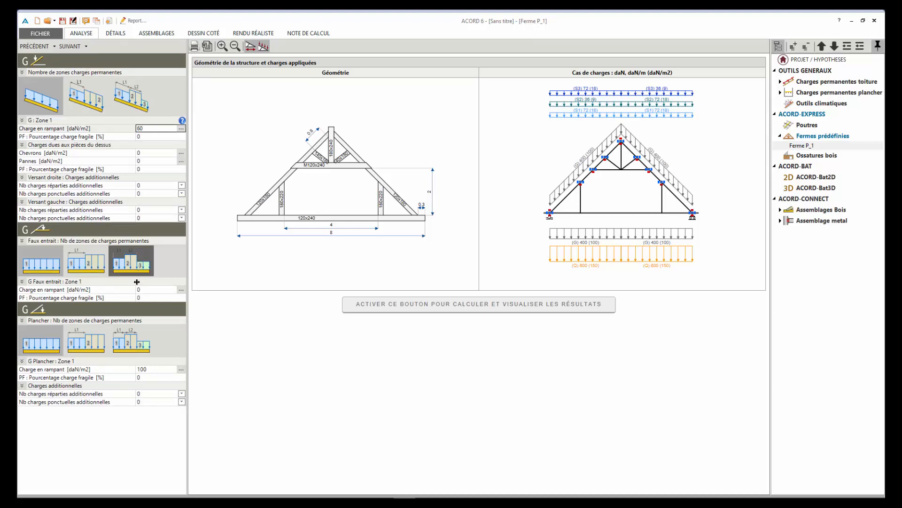
pyautogui.click(150, 290)
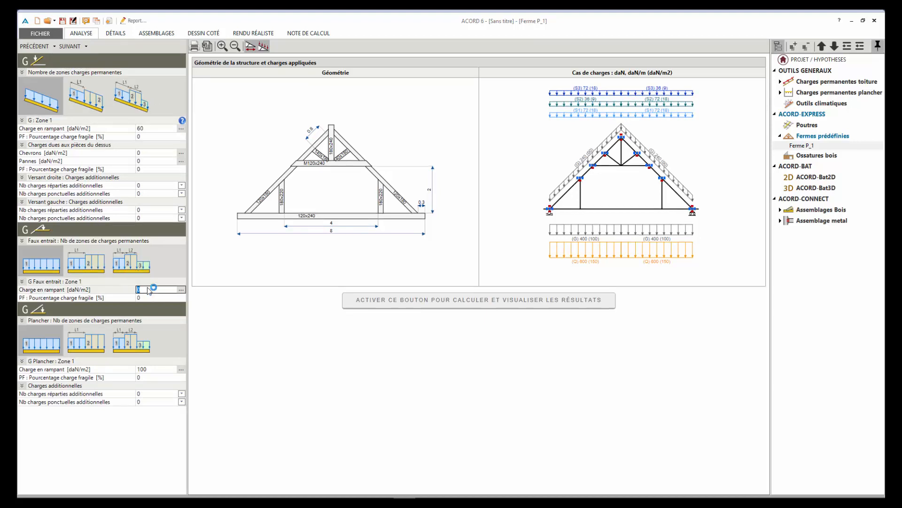
pyautogui.write('10')
pyautogui.click(149, 369)
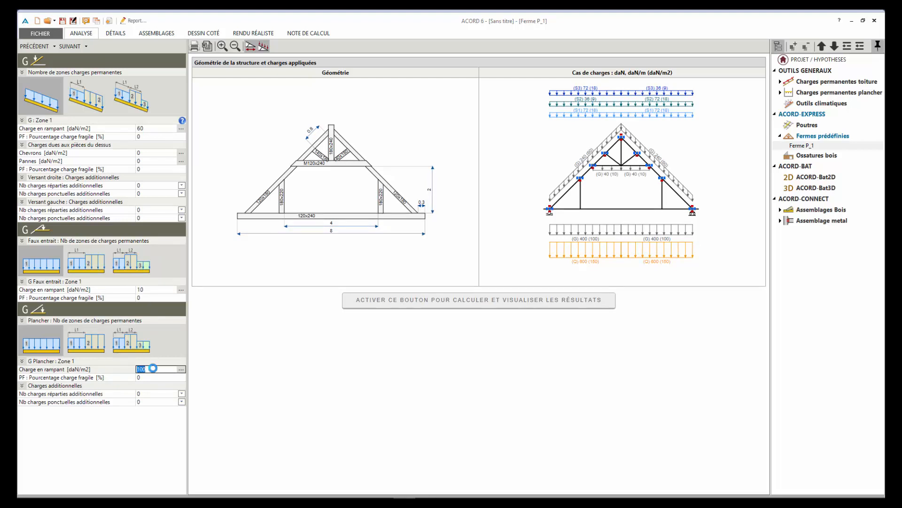
pyautogui.write('50')
pyautogui.press('Tab')
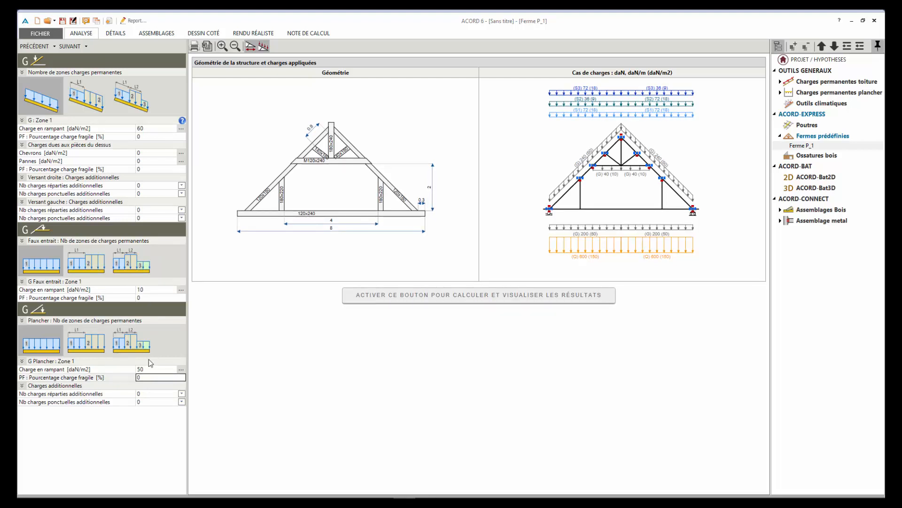
# Choose Plancher as the usage for zone 1 of the floor's live loads.
pyautogui.click(71, 46)
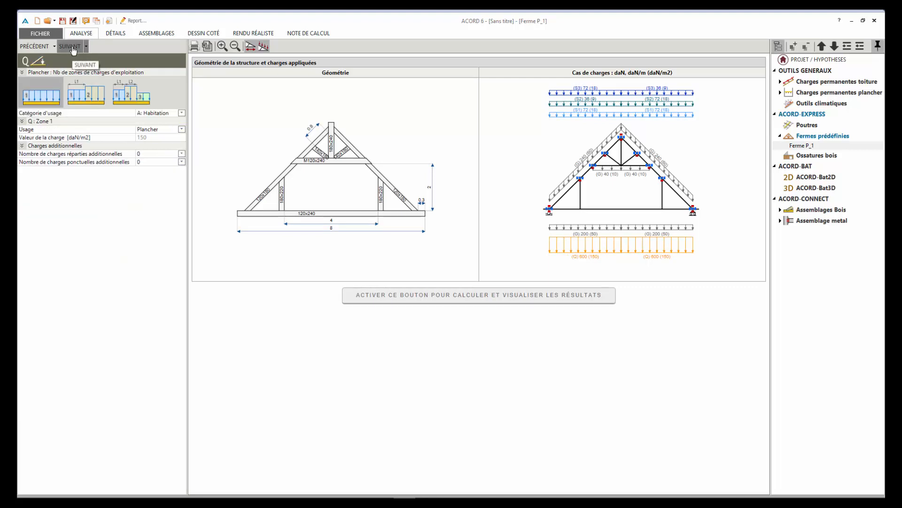
pyautogui.click(182, 129)
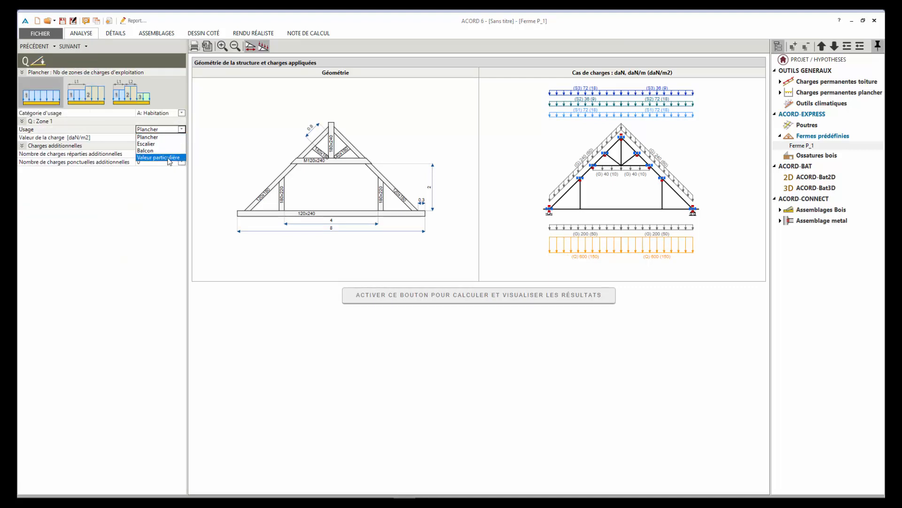
pyautogui.click(153, 137)
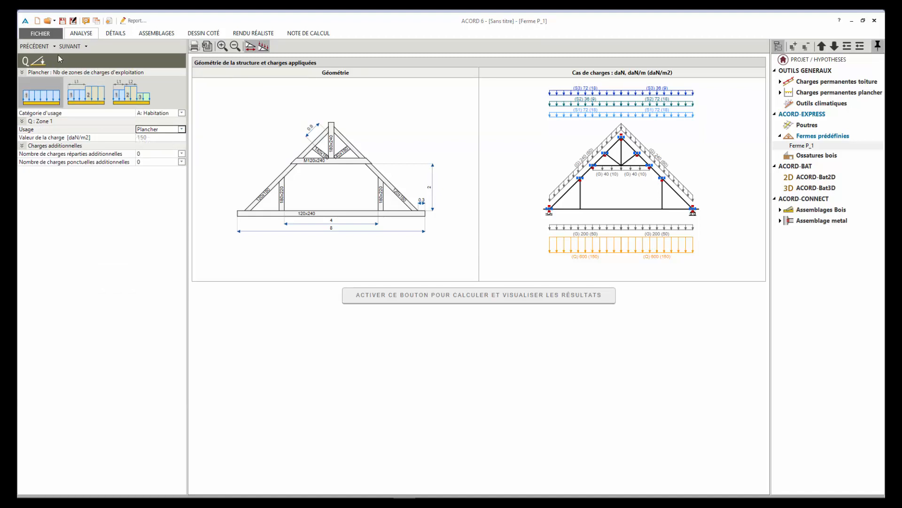
# Include automatic wind loads on the truss, with building dimensions b = 8 m and h = 8 m.
pyautogui.click(70, 46)
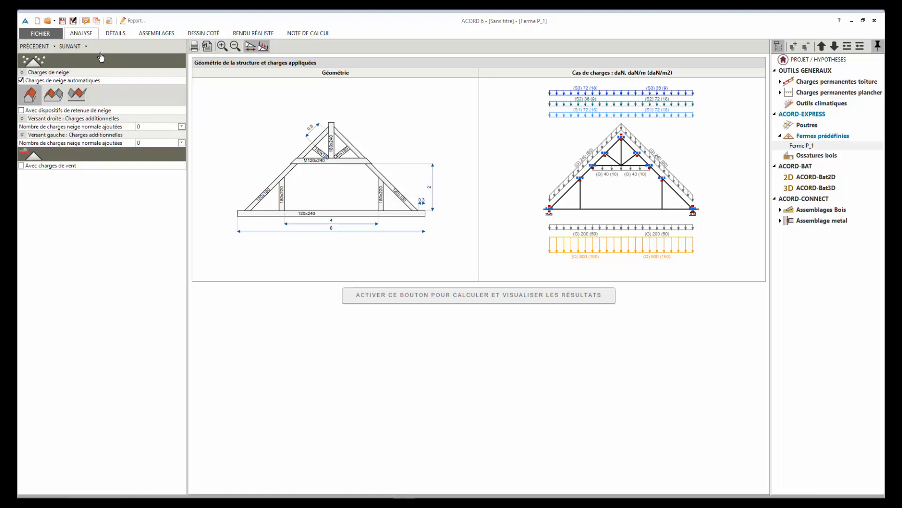
pyautogui.click(21, 165)
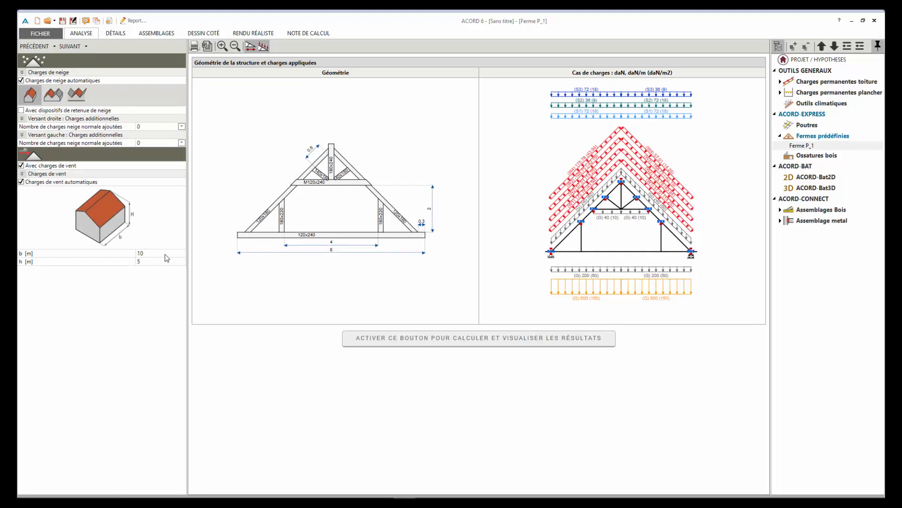
pyautogui.click(161, 257)
pyautogui.write('8')
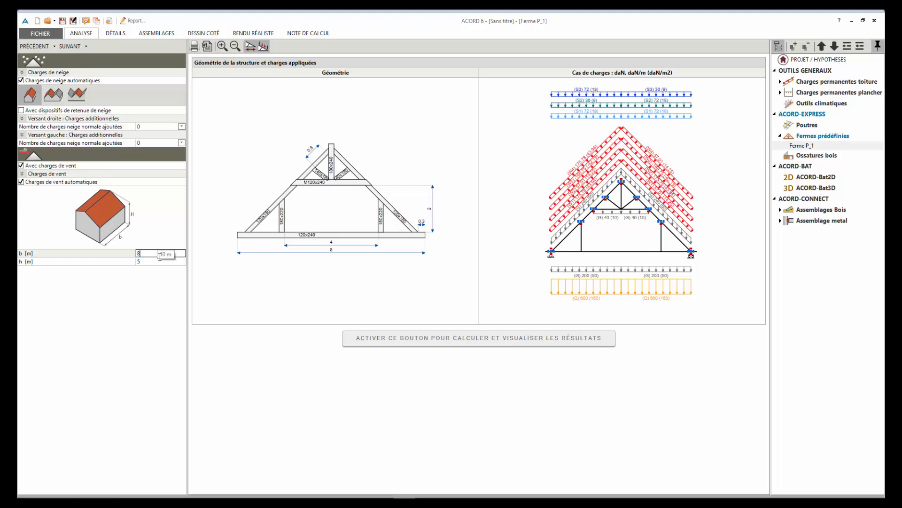
pyautogui.press('Tab')
pyautogui.write('8')
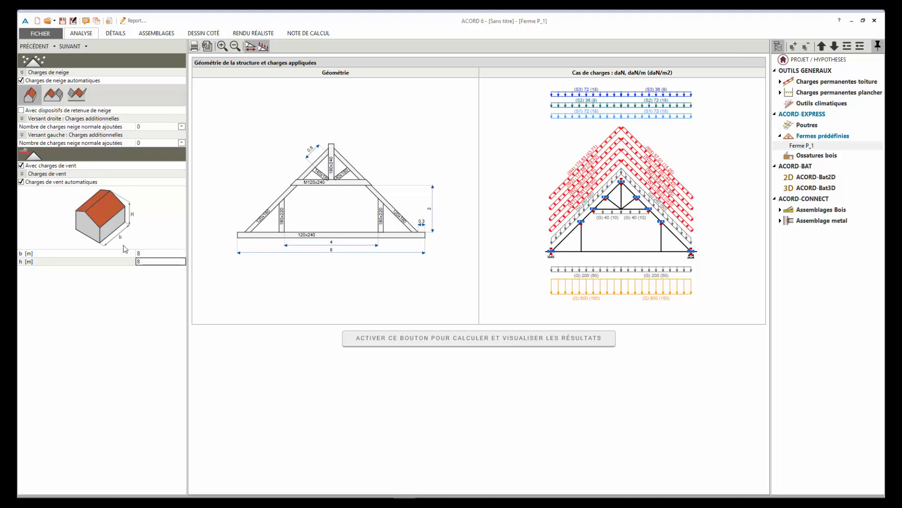
# Go through to the service class and deflection criteria, and calculate the truss results.
pyautogui.click(71, 47)
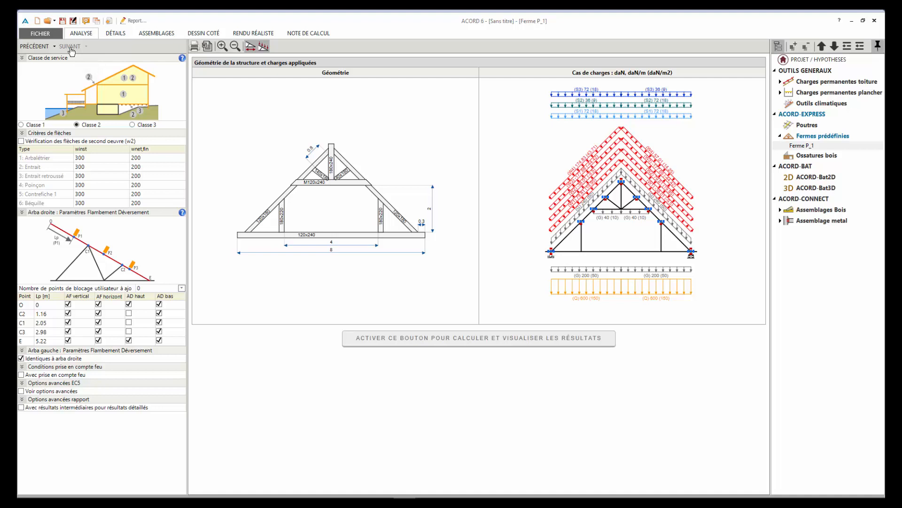
pyautogui.click(353, 338)
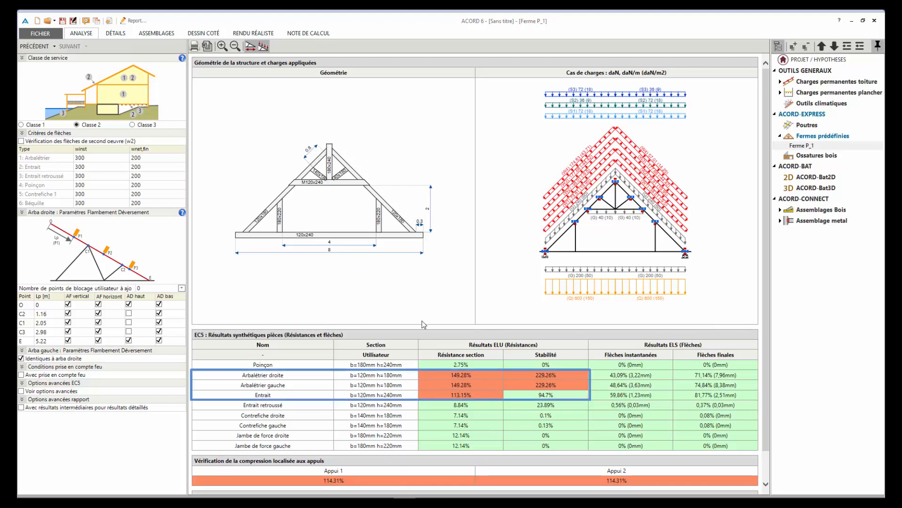
# Resize the arbalétriers to 180 x 240 mm and make the entrait a moise in the truss section properties.
pyautogui.click(253, 34)
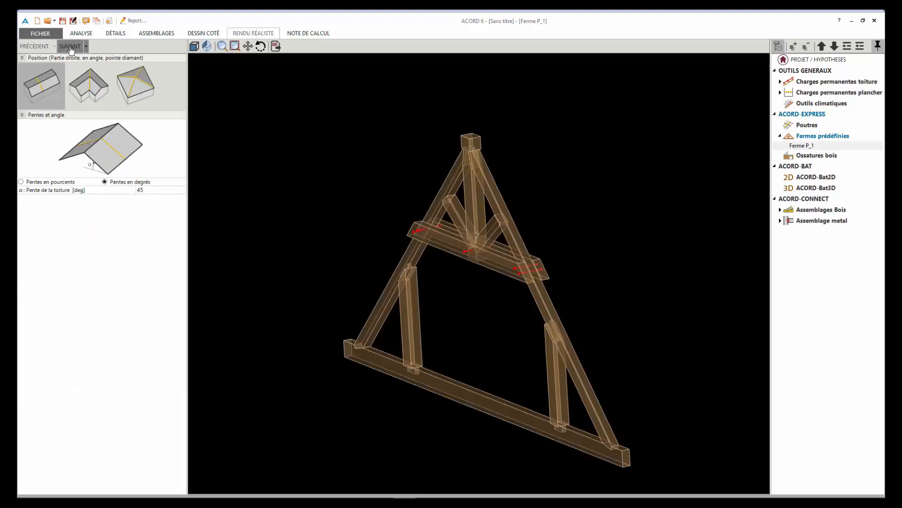
pyautogui.click(70, 47)
pyautogui.click(141, 315)
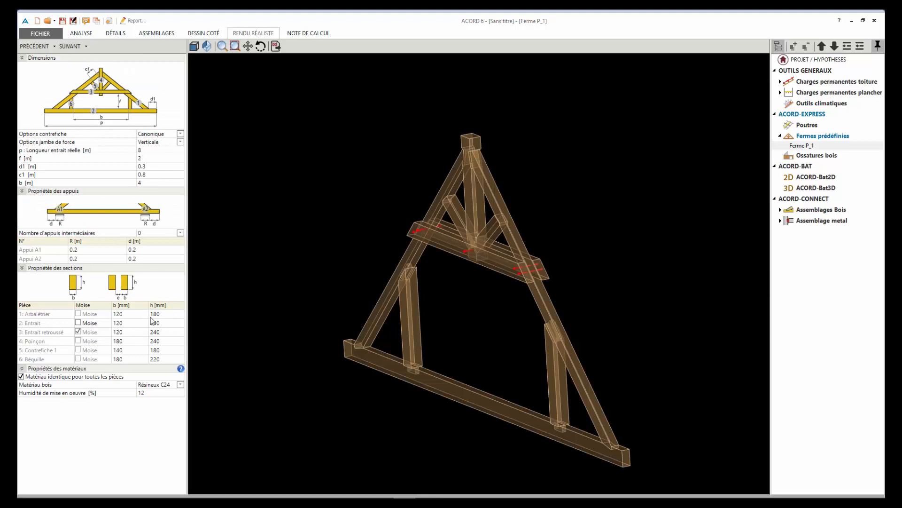
pyautogui.write('180')
pyautogui.press('Tab')
pyautogui.click(78, 323)
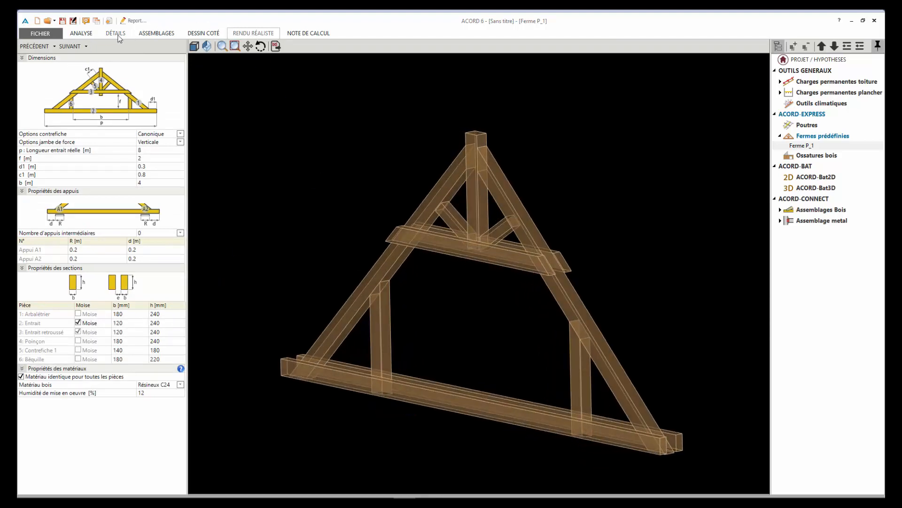
# Recalculate the truss and examine the summary results and the detailed checks for pieces 1, 2 and 3.
pyautogui.click(81, 33)
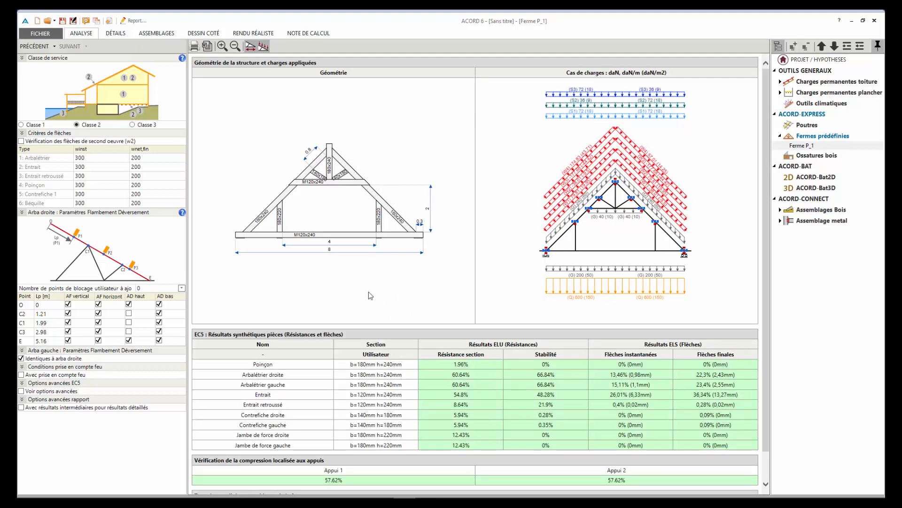
pyautogui.scroll(-1, 381, 325)
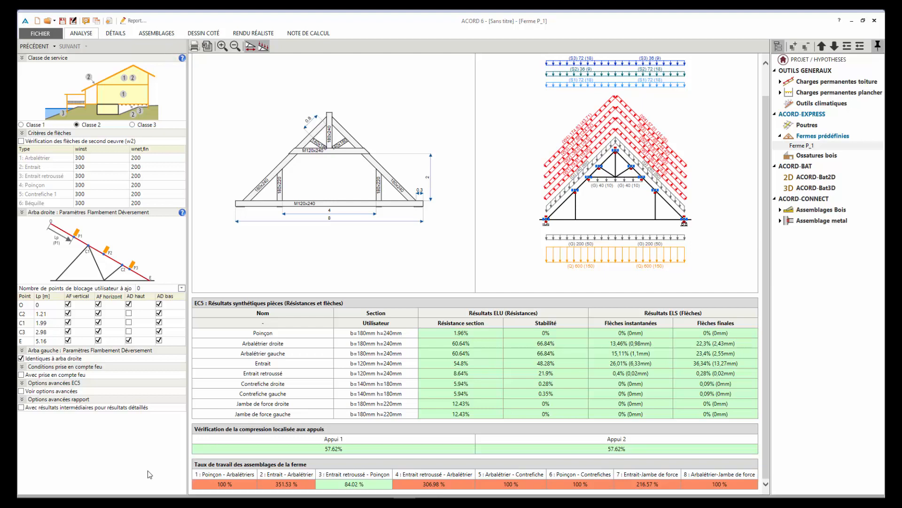
pyautogui.click(114, 33)
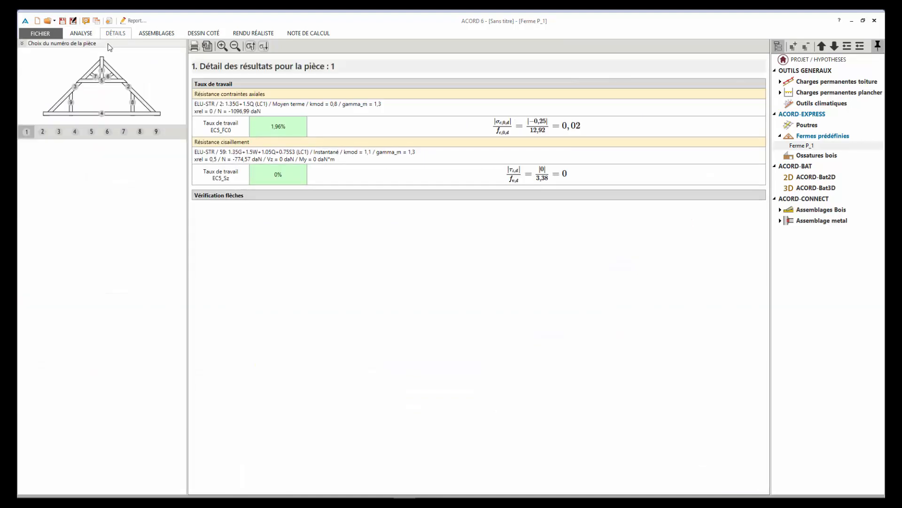
pyautogui.click(41, 133)
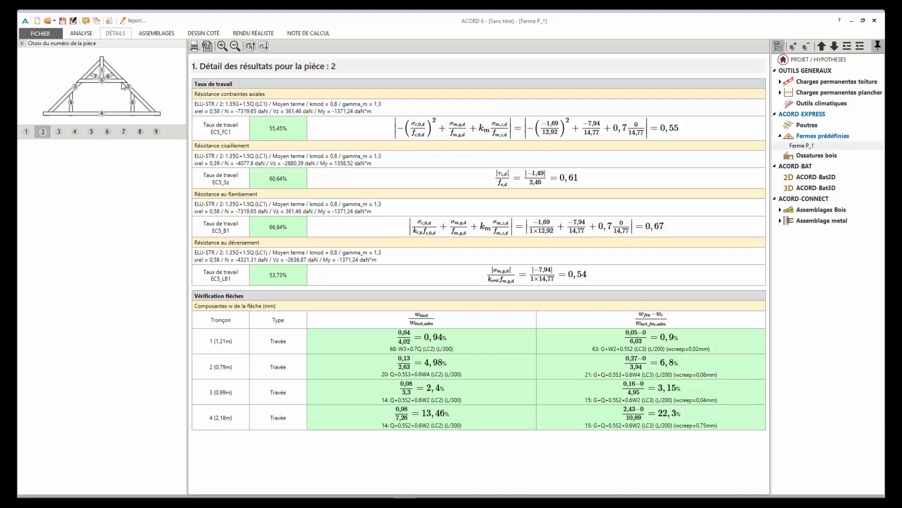
pyautogui.click(59, 132)
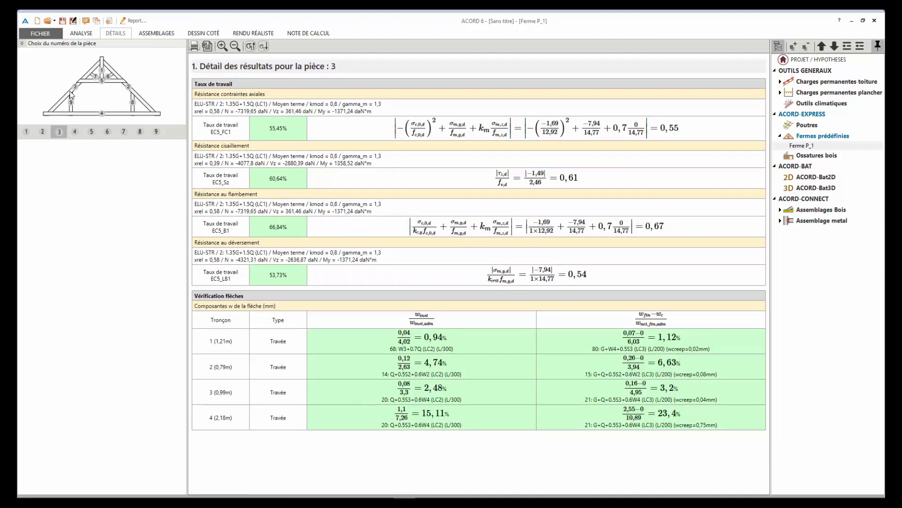
# Give assembly 1 (Poinçon - Arbalétriers) the second notch shape and Boulons droit affleurant as anti-uplift reinforcement.
pyautogui.click(151, 33)
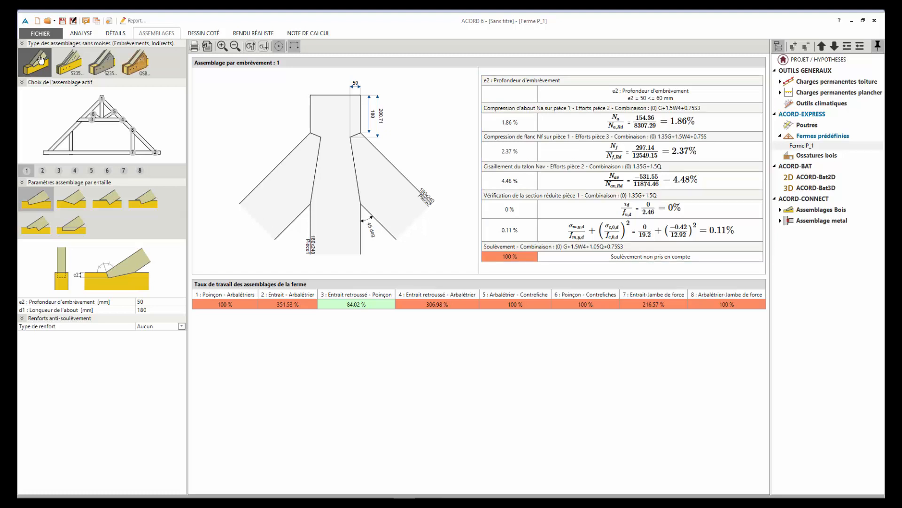
pyautogui.click(70, 203)
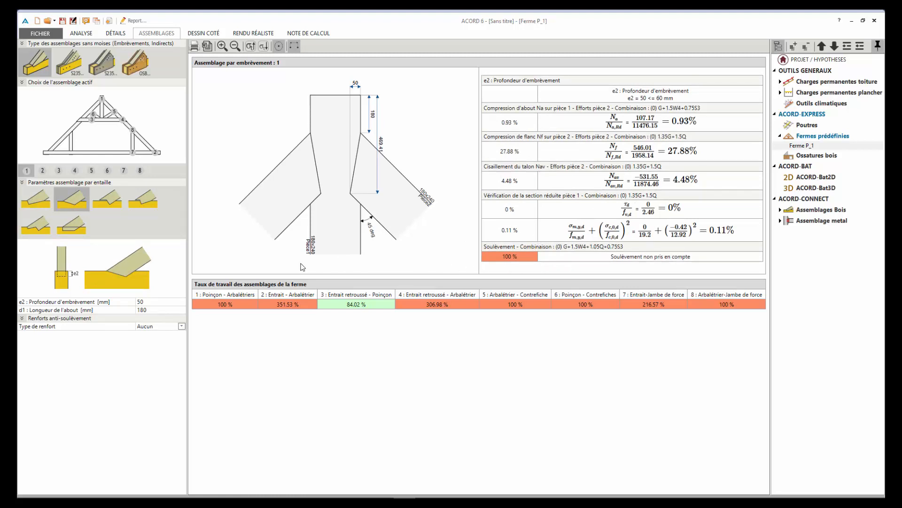
pyautogui.click(178, 326)
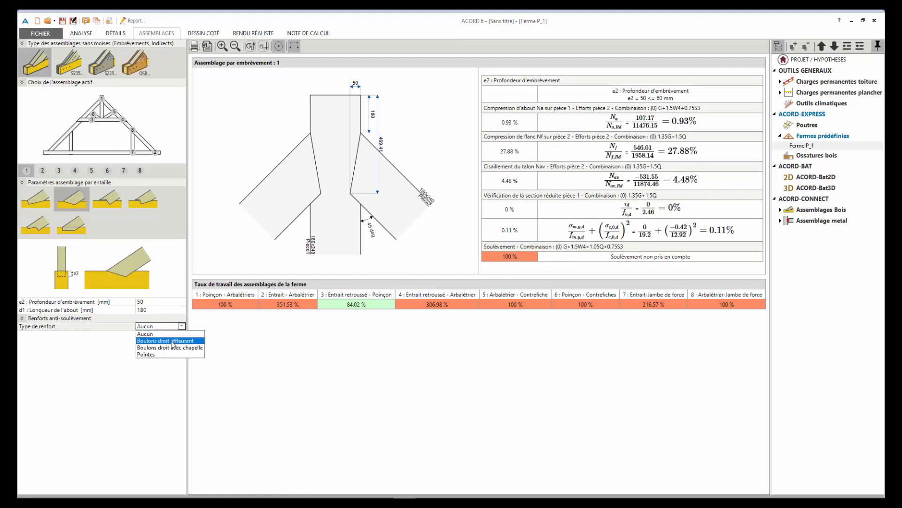
pyautogui.click(172, 341)
# Set the reinforcement bolts of assembly 1 to diameter M18 and class 6.8.
pyautogui.click(182, 334)
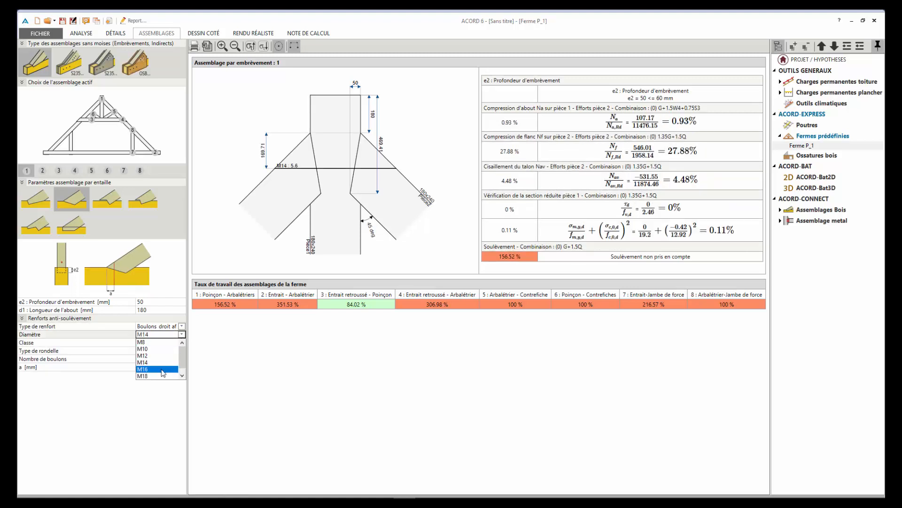
pyautogui.click(164, 369)
pyautogui.click(182, 343)
pyautogui.click(167, 378)
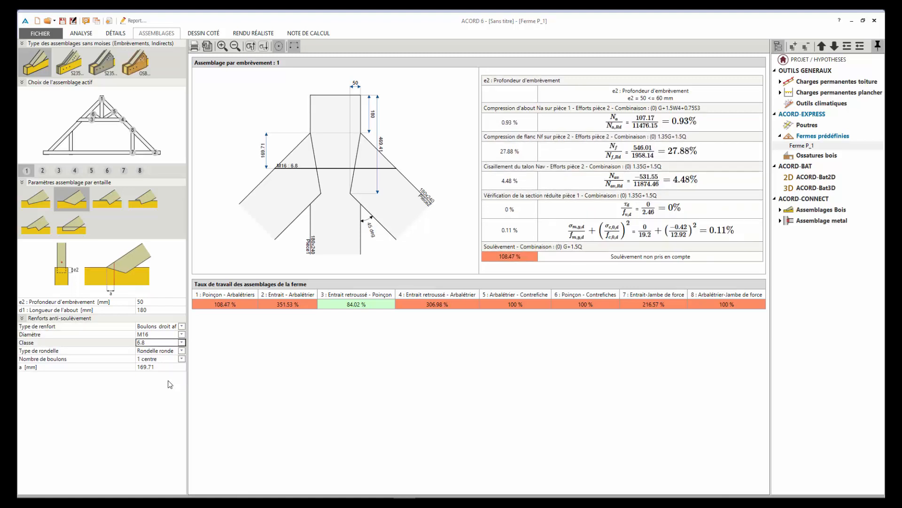
pyautogui.click(182, 336)
pyautogui.click(146, 375)
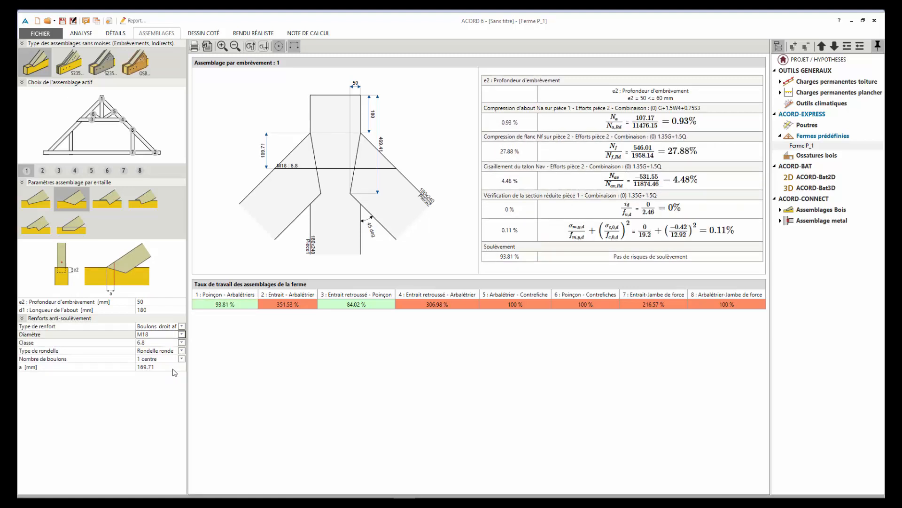
# Set assembly 2 (Entrait - Arbalétrier) to the staggered four-bolt distribution with M20 bolts.
pyautogui.click(43, 171)
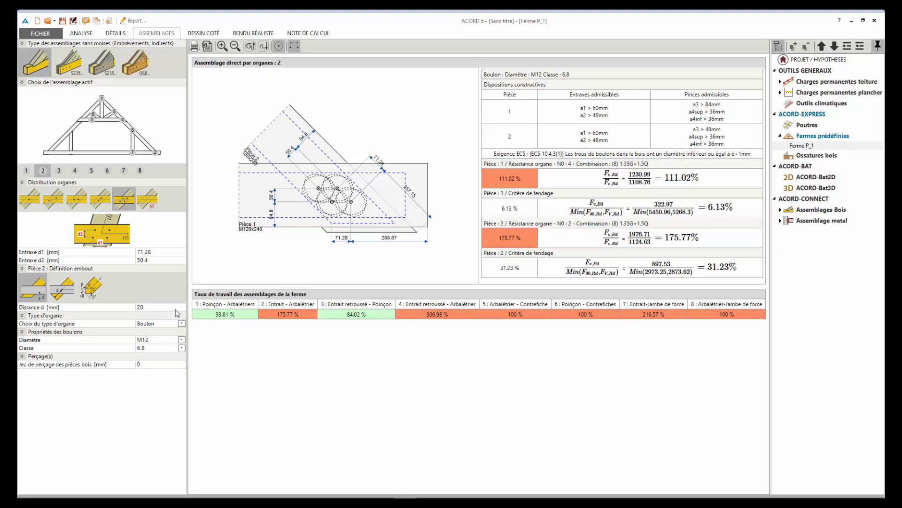
pyautogui.click(182, 340)
pyautogui.click(158, 375)
pyautogui.click(181, 339)
pyautogui.click(157, 381)
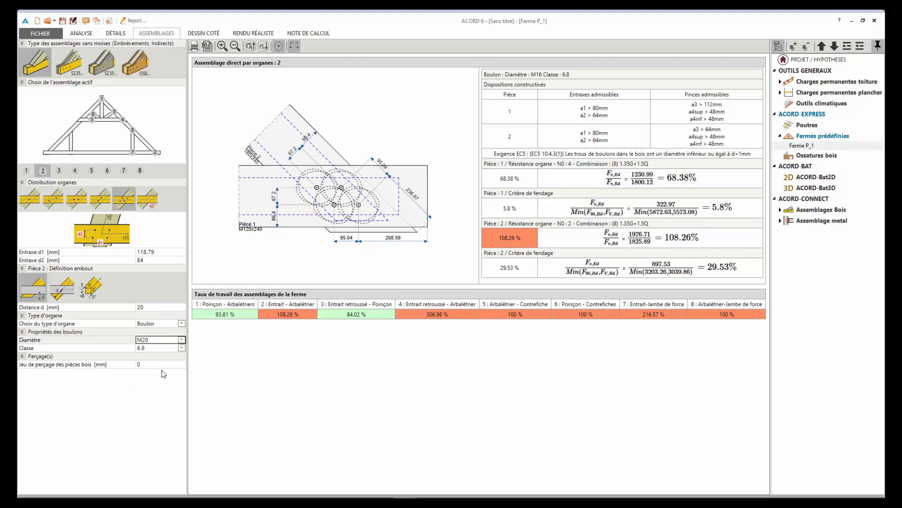
# Set assembly 4 (Entrait retroussé - Arbalétrier) to the staggered four-bolt distribution with M20 bolts.
pyautogui.click(75, 170)
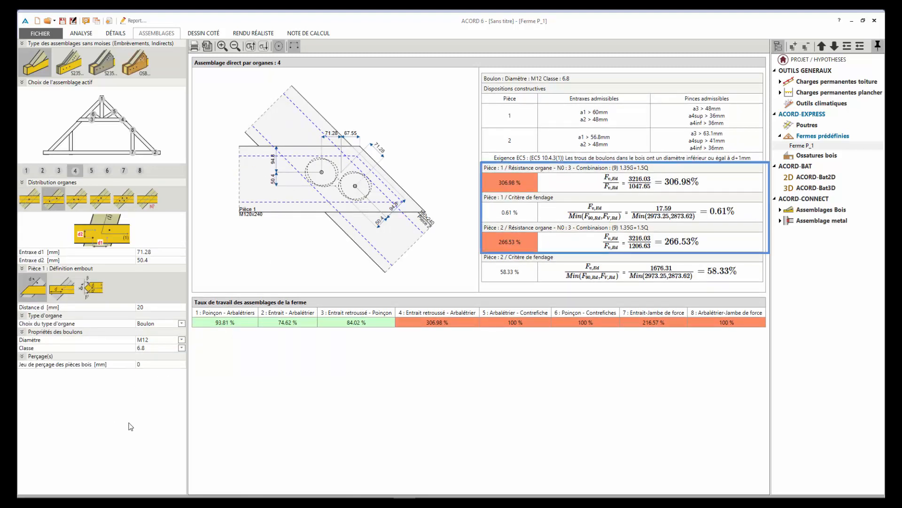
pyautogui.click(124, 198)
pyautogui.click(182, 340)
pyautogui.click(165, 381)
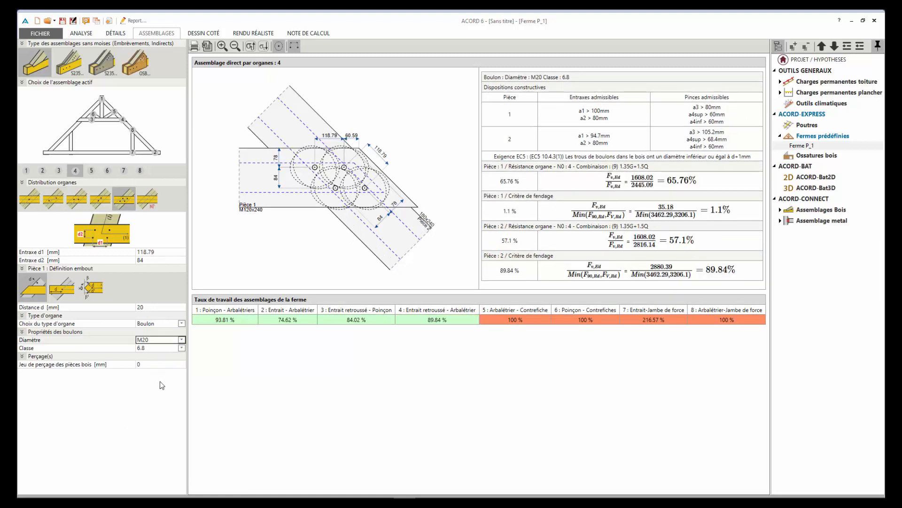
# Reinforce assembly 5 (Arbalétrier - Contrefiche) with Boulons obliques of diameter M20, class 6.8, and Plaquette washers.
pyautogui.click(91, 170)
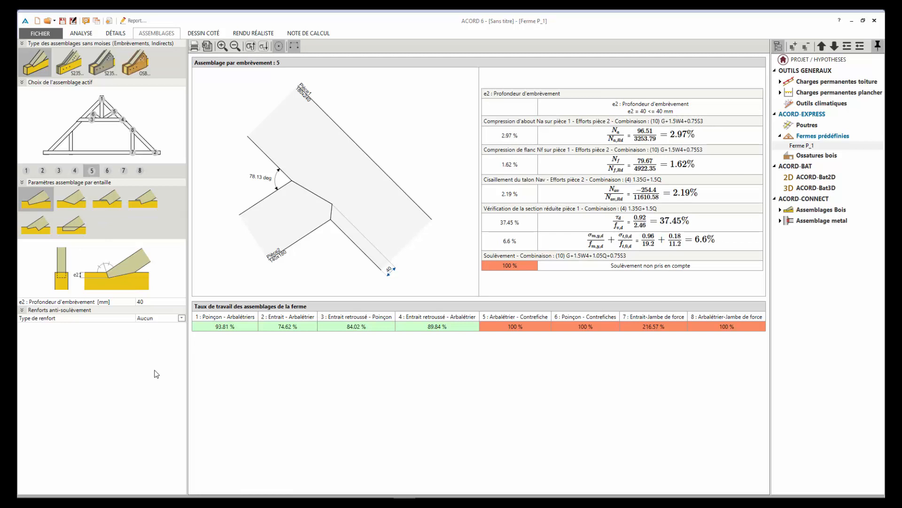
pyautogui.click(176, 318)
pyautogui.click(175, 332)
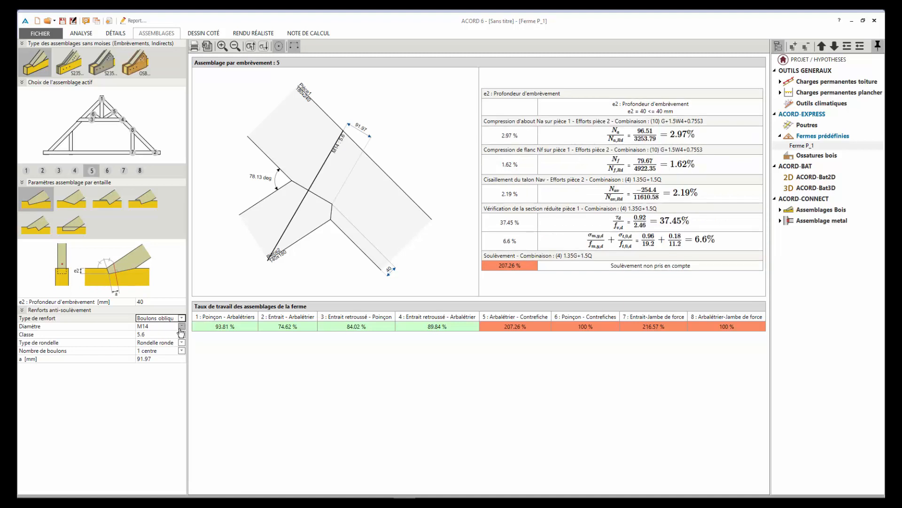
pyautogui.click(182, 325)
pyautogui.click(155, 367)
pyautogui.click(182, 334)
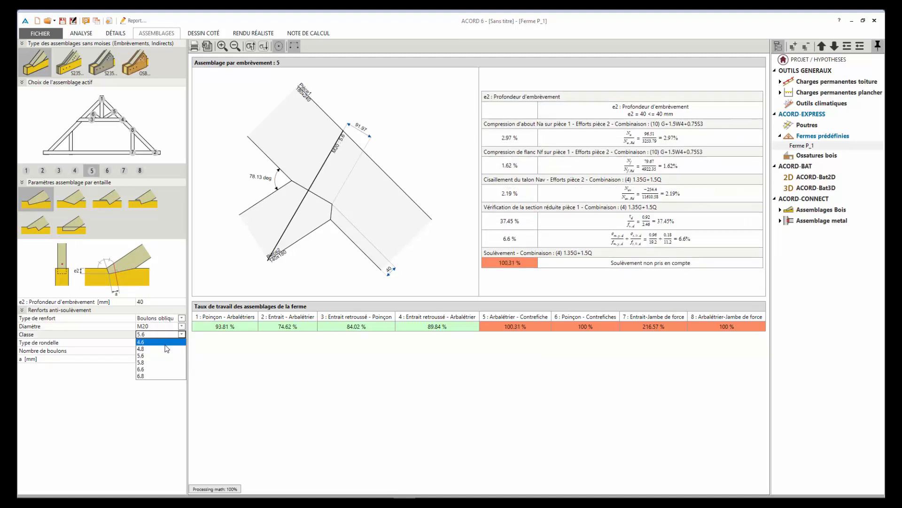
pyautogui.click(150, 375)
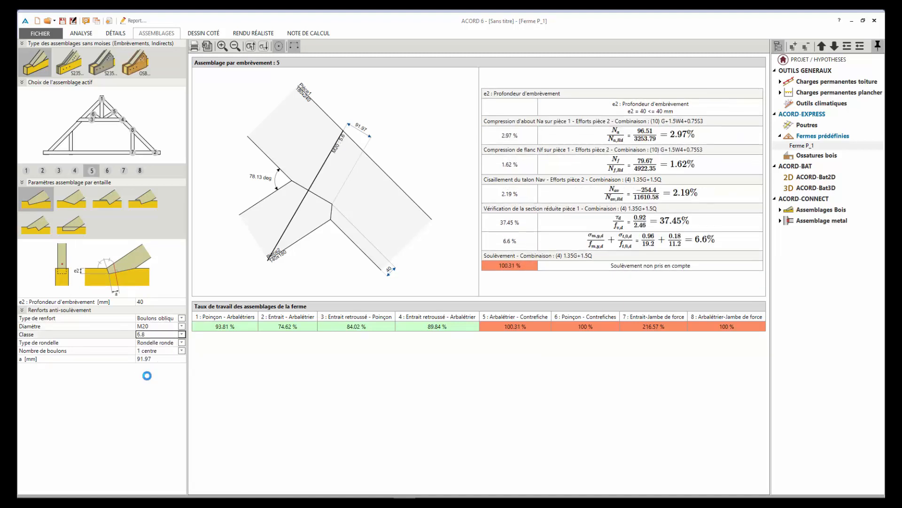
pyautogui.click(181, 343)
pyautogui.click(171, 358)
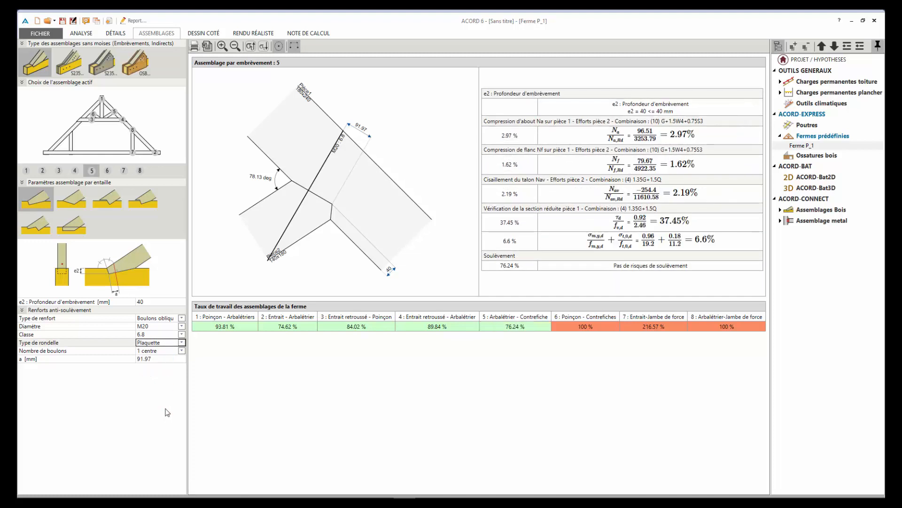
# Reinforce assembly 6 (Poinçon - Contrefiches) with Boulons droit avec chapelle of diameter M20 and class 6.8.
pyautogui.click(108, 171)
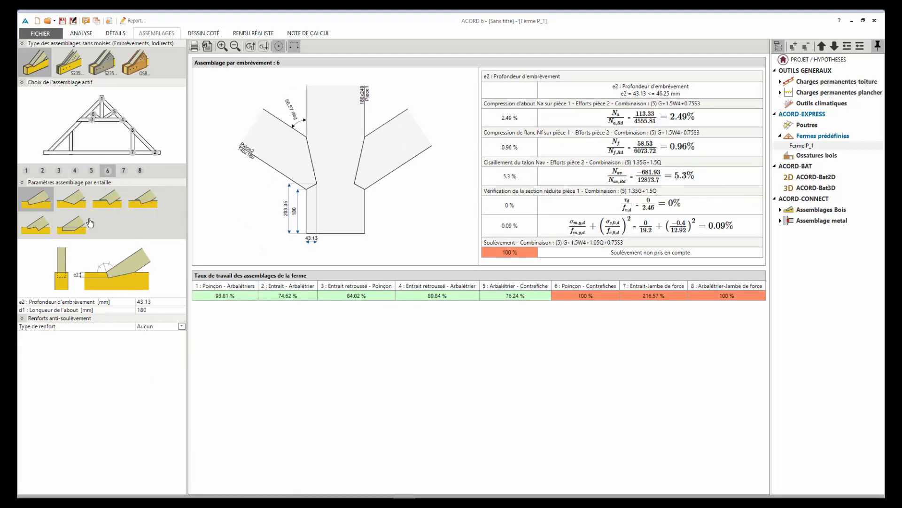
pyautogui.click(170, 326)
pyautogui.click(172, 347)
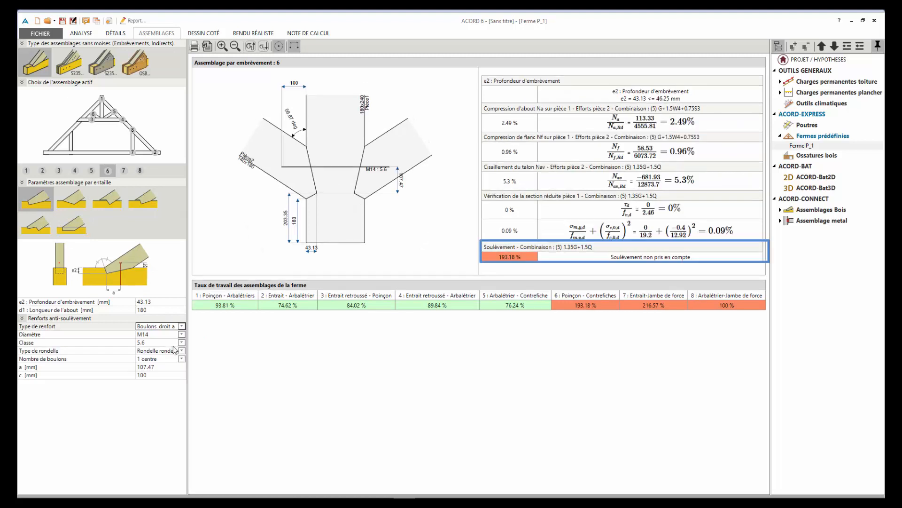
pyautogui.click(181, 334)
pyautogui.click(166, 369)
pyautogui.click(182, 335)
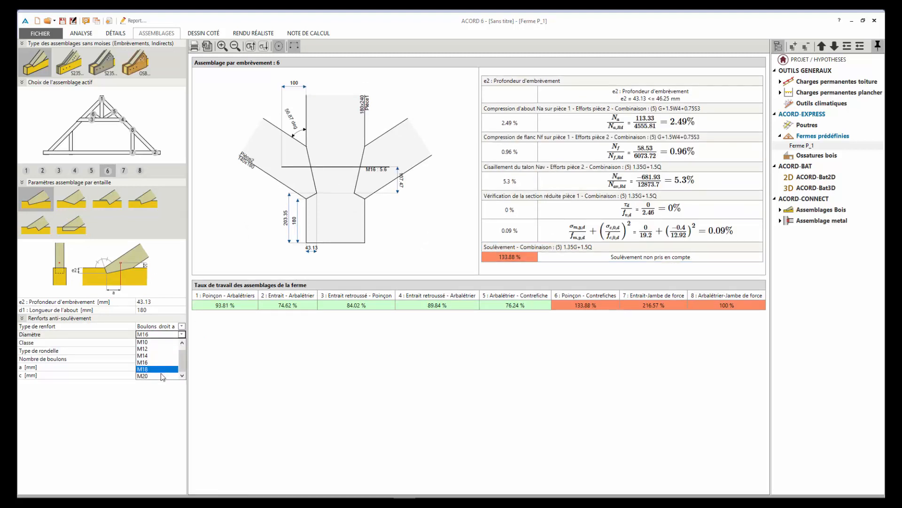
pyautogui.click(161, 376)
pyautogui.click(182, 342)
pyautogui.click(165, 377)
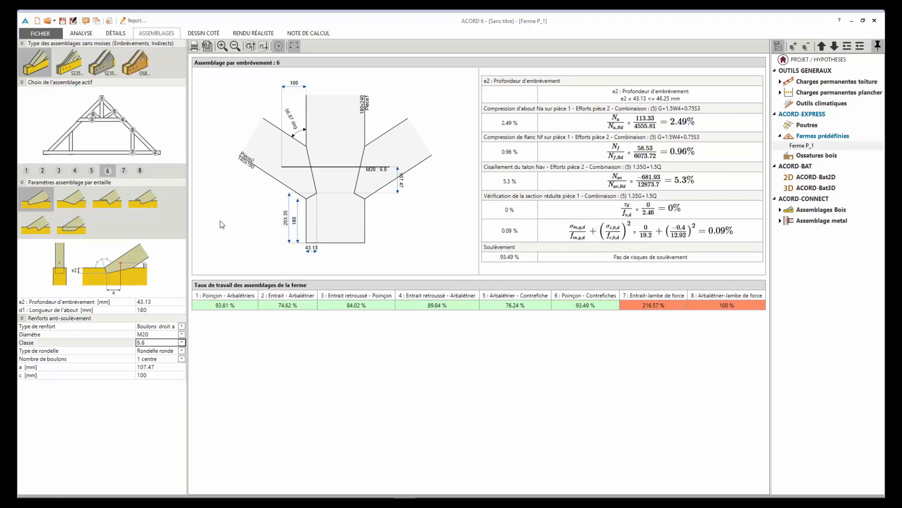
# Set the bolts of assembly 7 (Entrait-Jambe de force) to M20 with a spacing d1 of 90 mm.
pyautogui.click(124, 172)
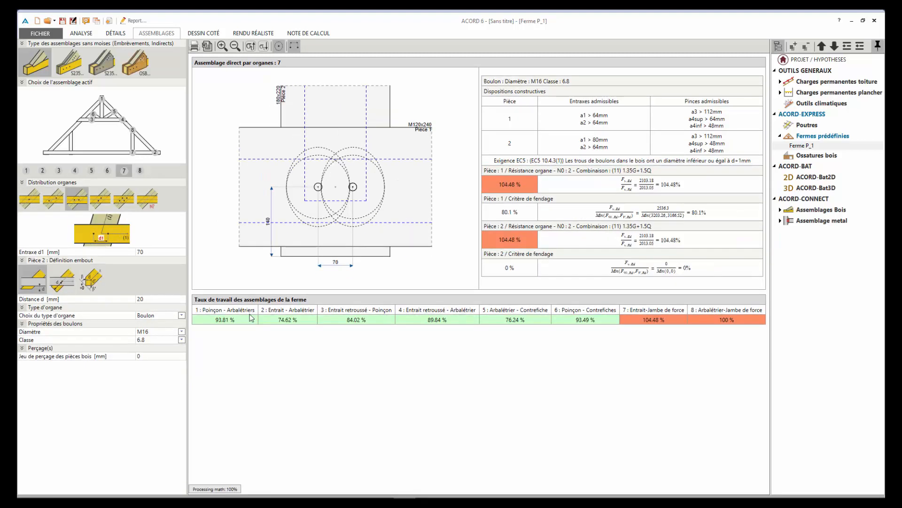
pyautogui.click(181, 332)
pyautogui.click(159, 372)
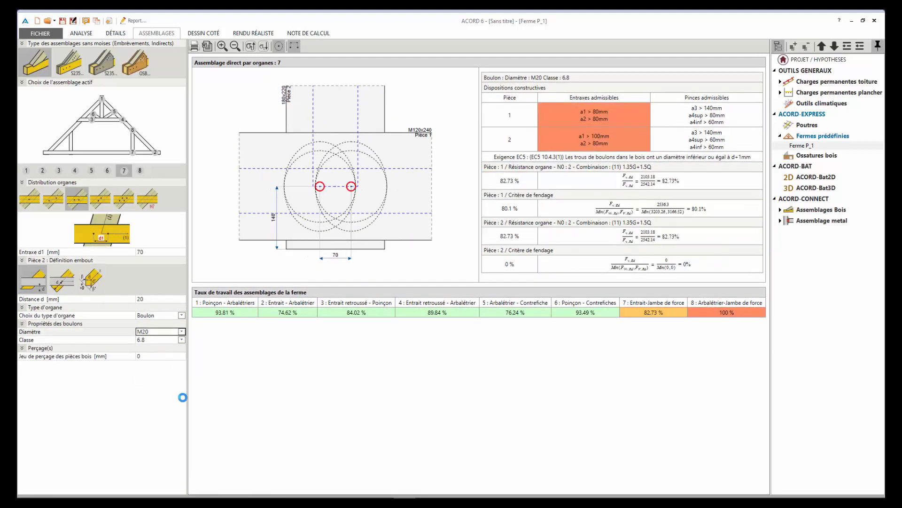
pyautogui.click(148, 252)
pyautogui.write('80')
pyautogui.press('Return')
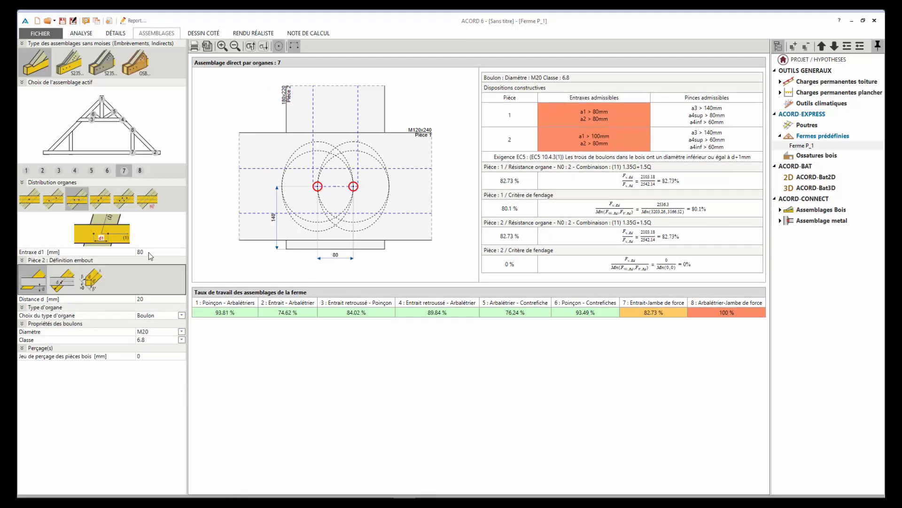
pyautogui.click(150, 251)
pyautogui.write('90')
pyautogui.press('Return')
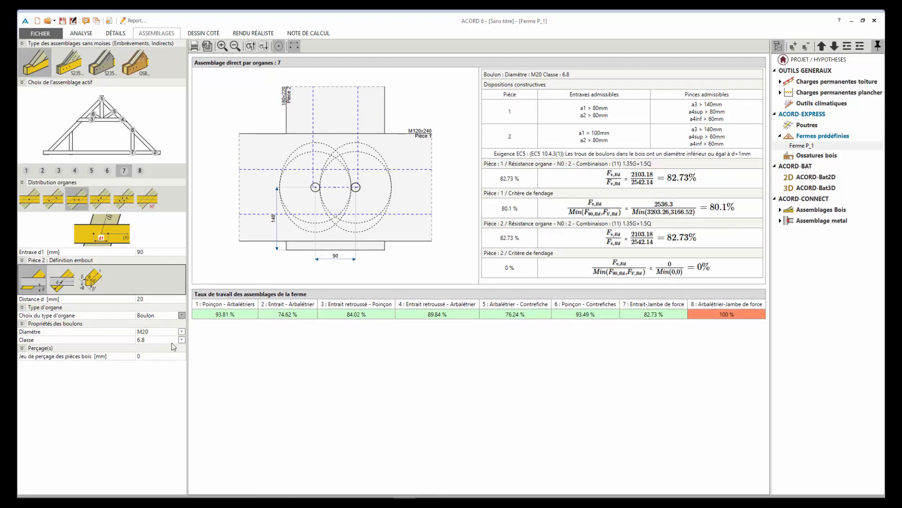
# Give assembly 8 (Arbalétrier-Jambe de force) a simple front notch reinforced with Boulons droit affleurant, M20, class 6.8, with Plaquette washers.
pyautogui.click(140, 172)
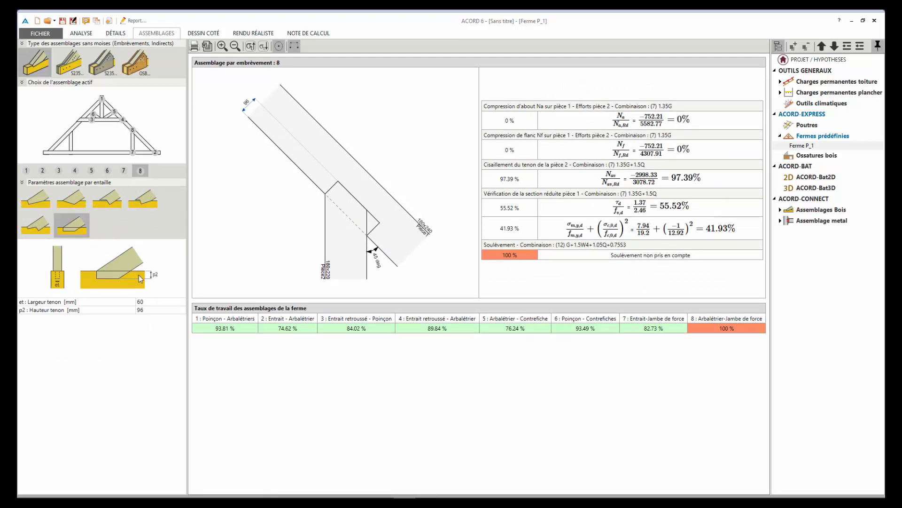
pyautogui.click(36, 199)
pyautogui.click(182, 318)
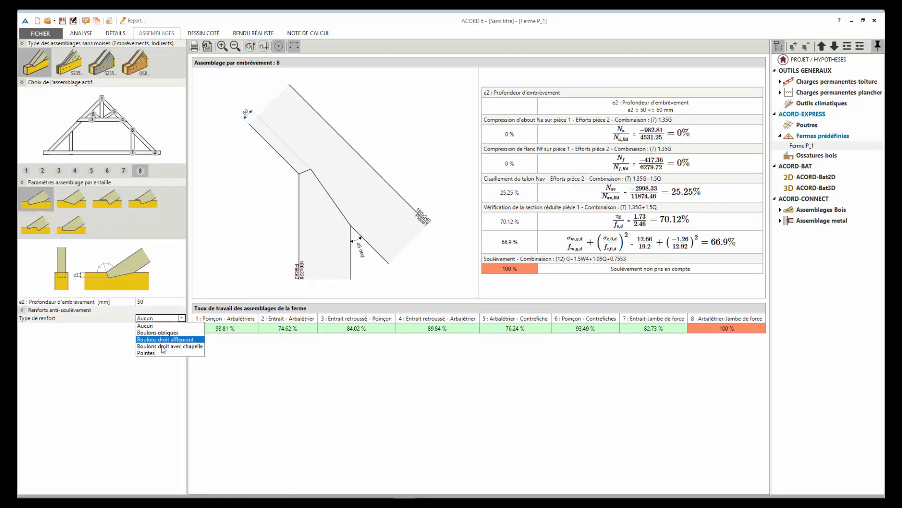
pyautogui.click(168, 344)
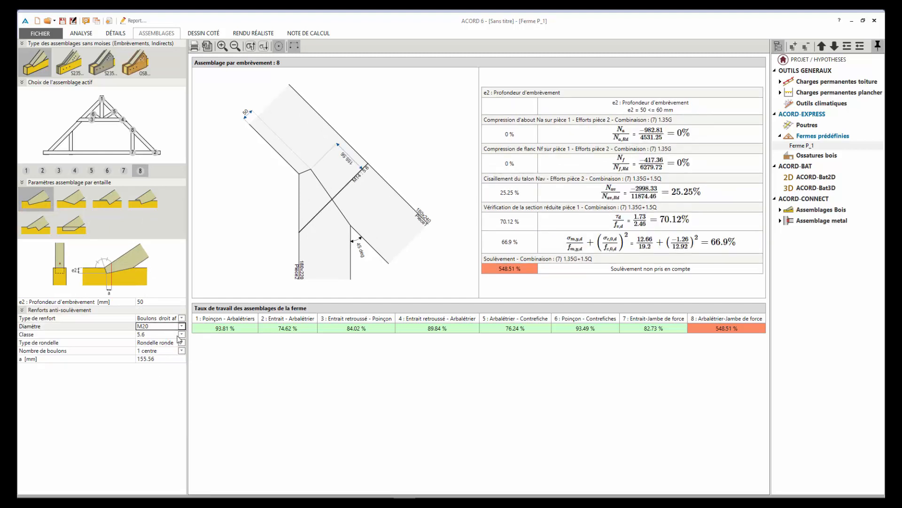
pyautogui.click(163, 351)
pyautogui.click(172, 365)
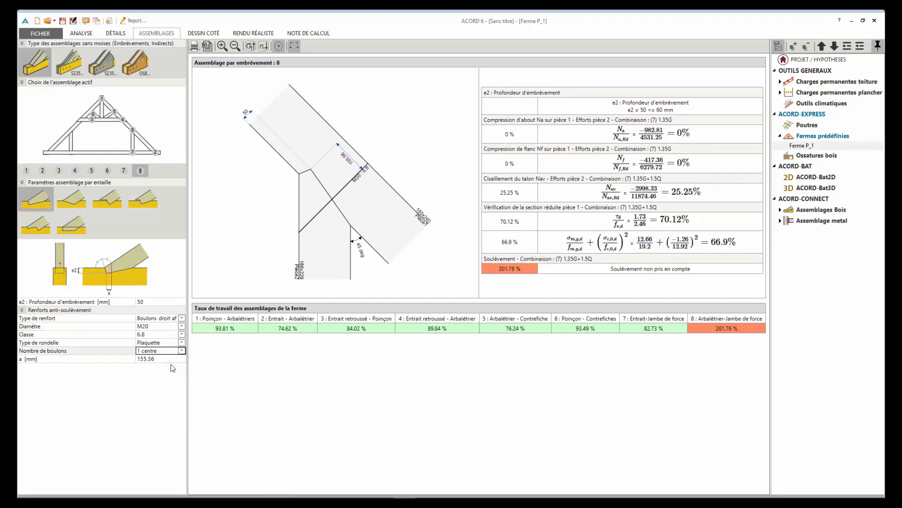
# Set assembly 8's reinforcement to 4 en carré bolts, trying the two-bolt layout first, and reduce their diameter to M16.
pyautogui.click(182, 351)
pyautogui.click(174, 371)
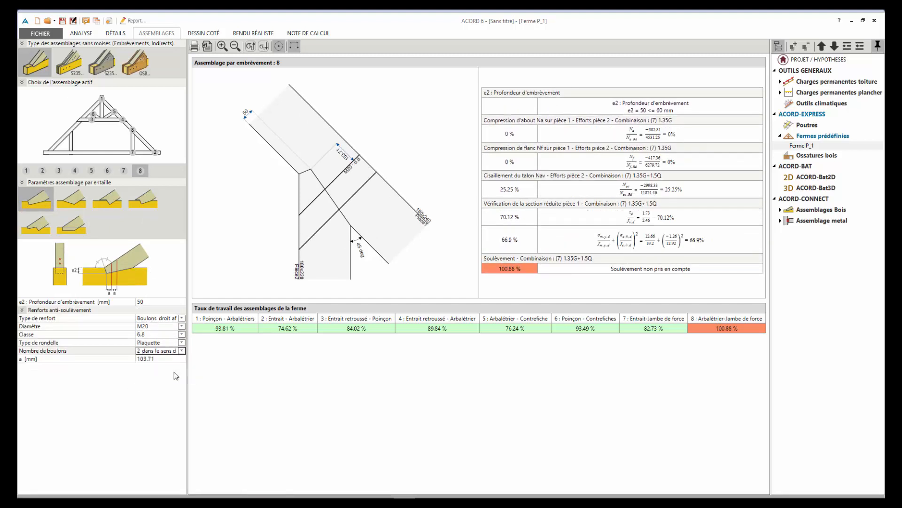
pyautogui.click(183, 350)
pyautogui.click(162, 378)
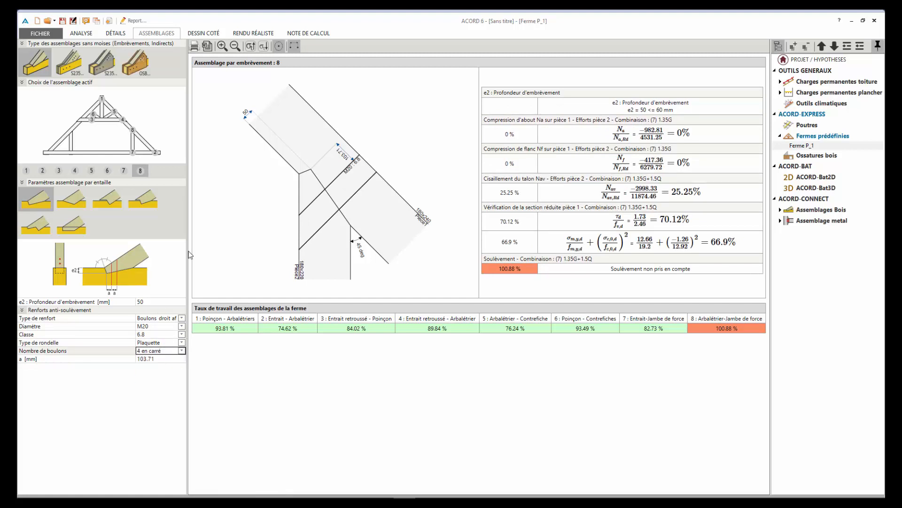
pyautogui.click(182, 326)
pyautogui.click(162, 353)
# Review the dimensioned drawings of the truss and of assemblies 1, 3 and 4, and orbit the truss's realistic 3D rendering.
pyautogui.click(210, 33)
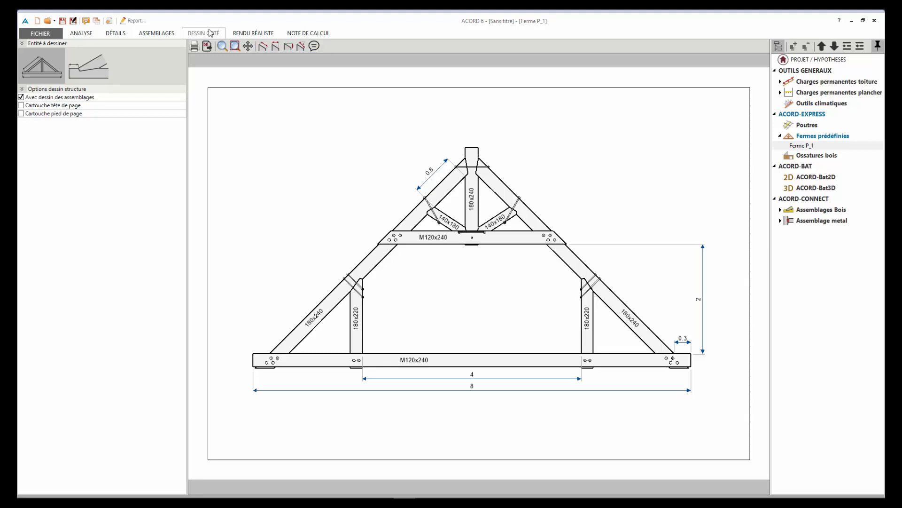
pyautogui.click(101, 66)
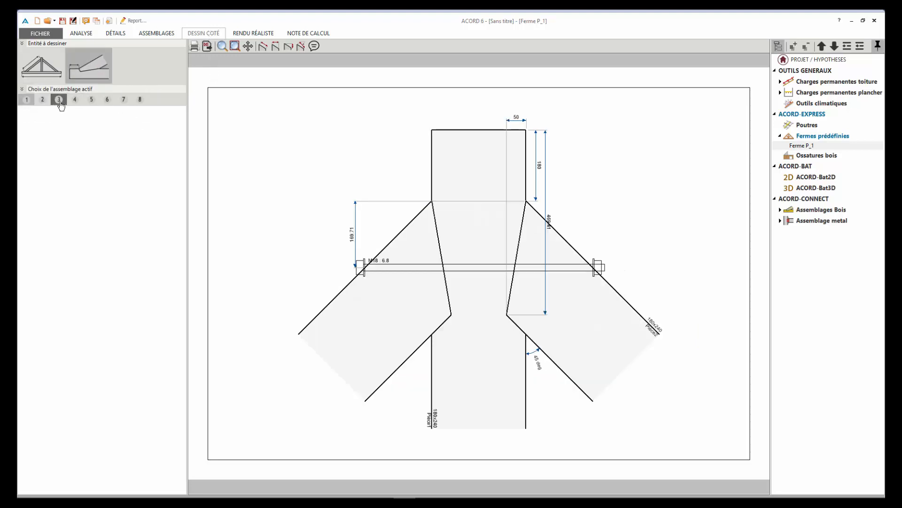
pyautogui.click(59, 100)
pyautogui.click(60, 99)
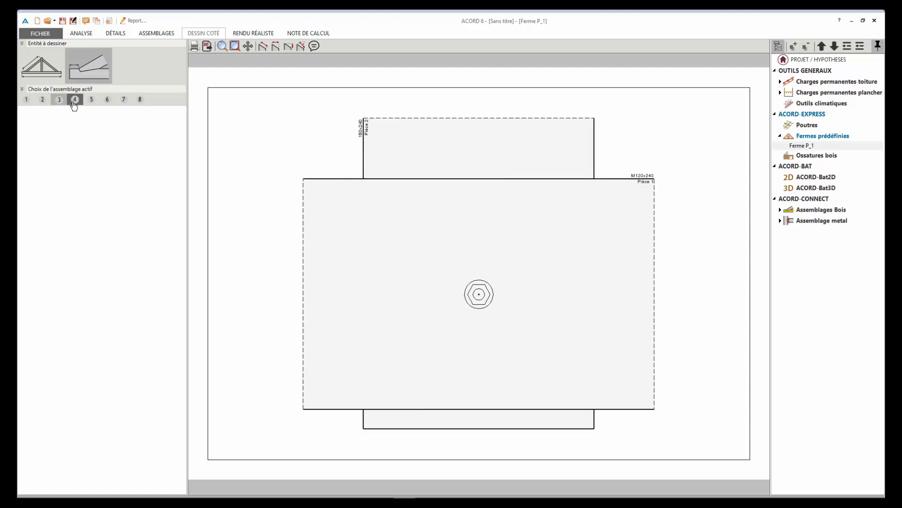
pyautogui.click(75, 100)
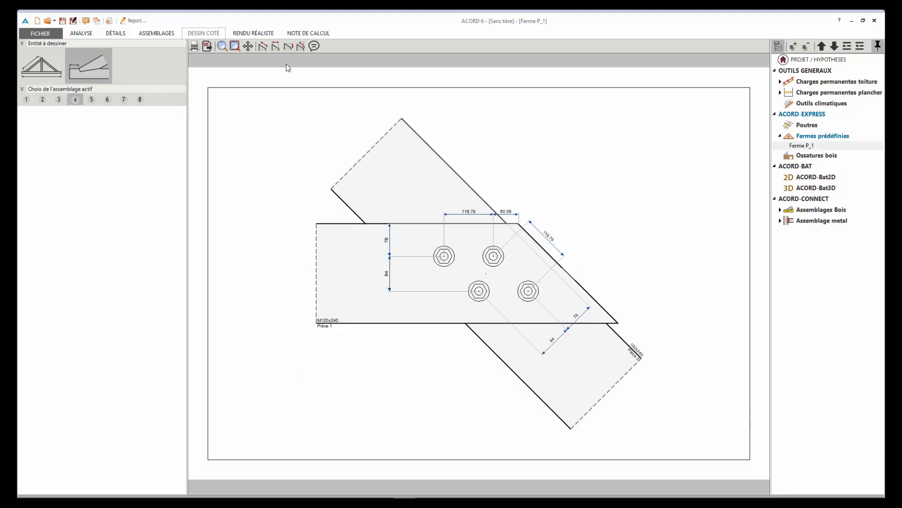
pyautogui.click(254, 32)
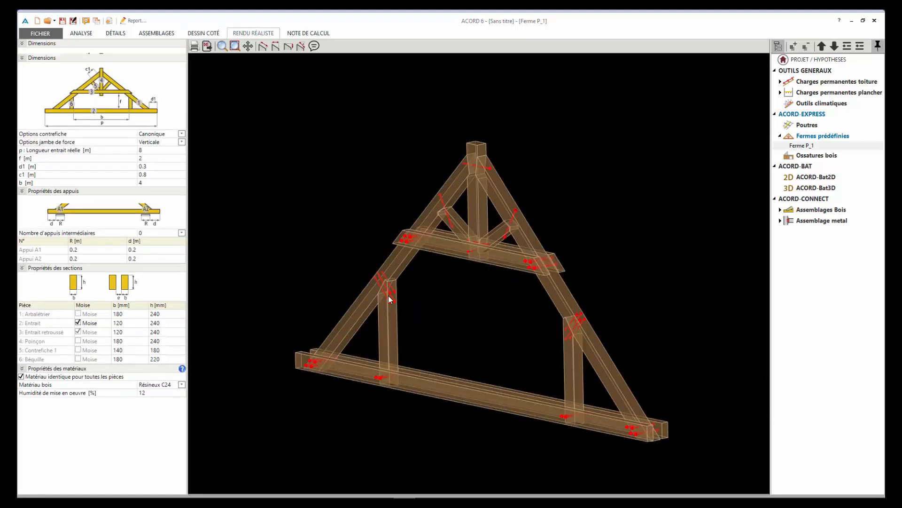
pyautogui.moveTo(504, 355); pyautogui.dragTo(615, 351)
# Read through the calculation note from the structure properties to the results for assembly 8.
pyautogui.click(303, 33)
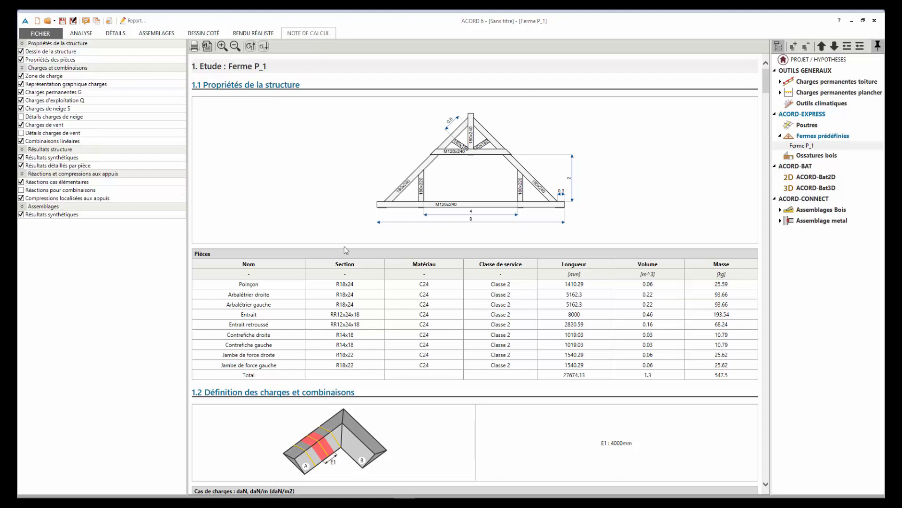
pyautogui.scroll(-3, 636, 230)
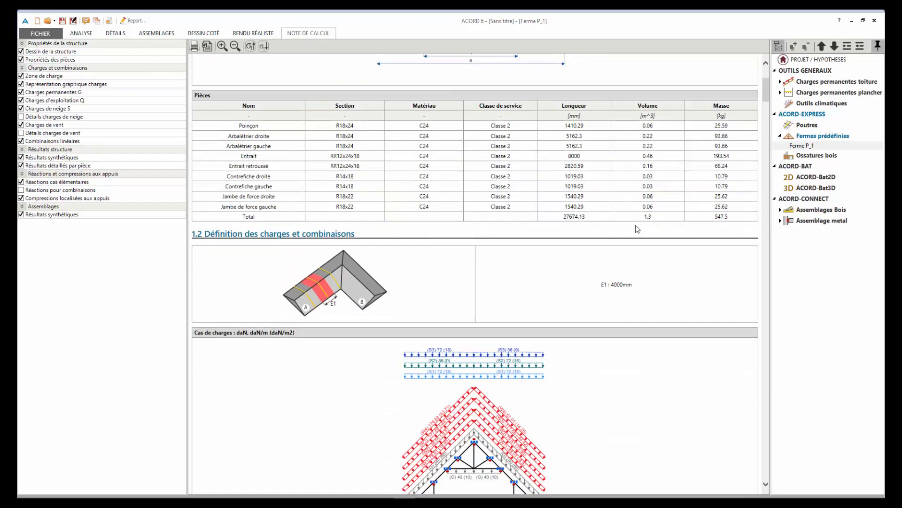
pyautogui.scroll(-20, 636, 230)
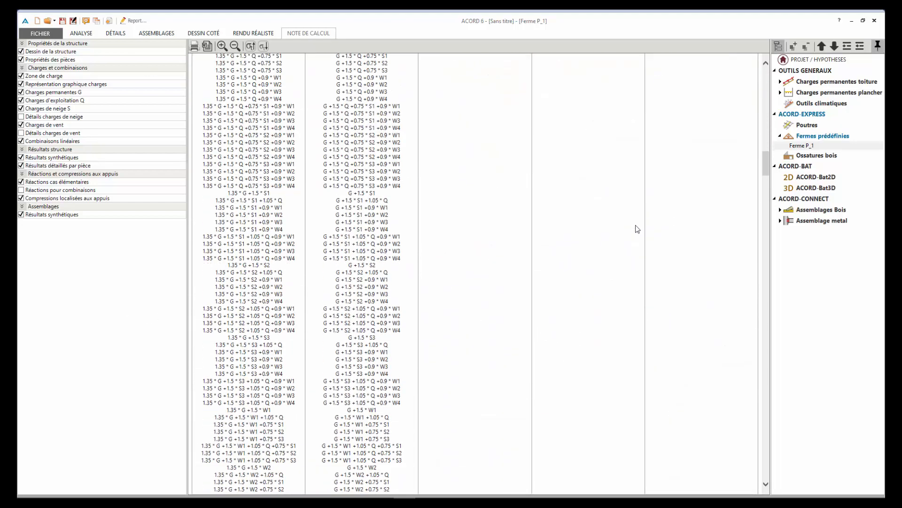
pyautogui.scroll(-20, 636, 229)
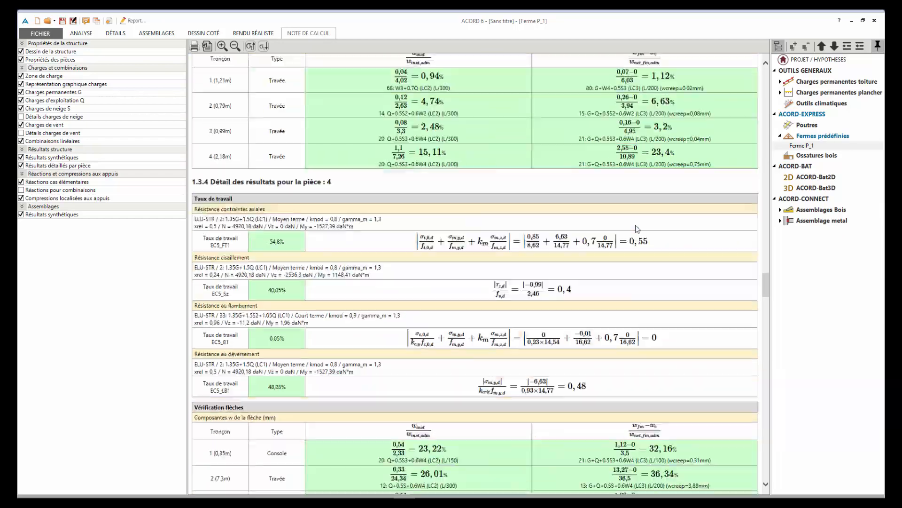
pyautogui.scroll(-20, 637, 229)
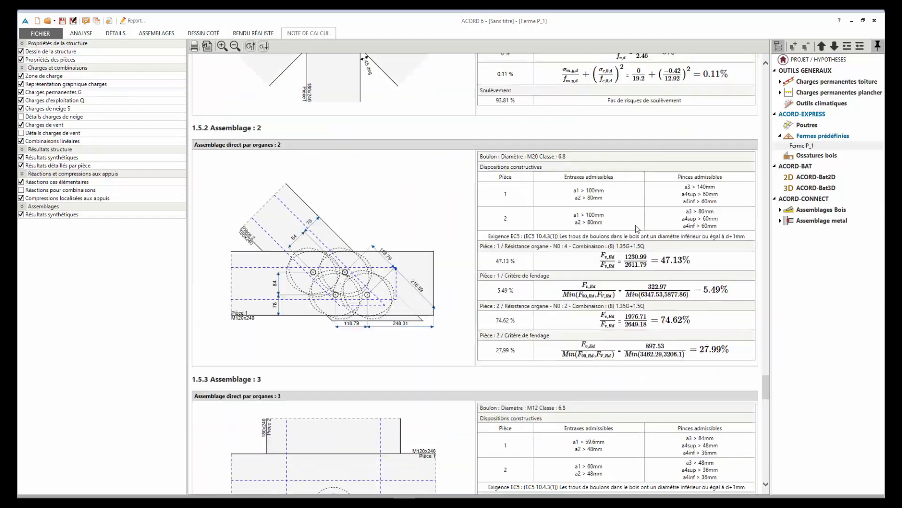
pyautogui.scroll(-20, 637, 229)
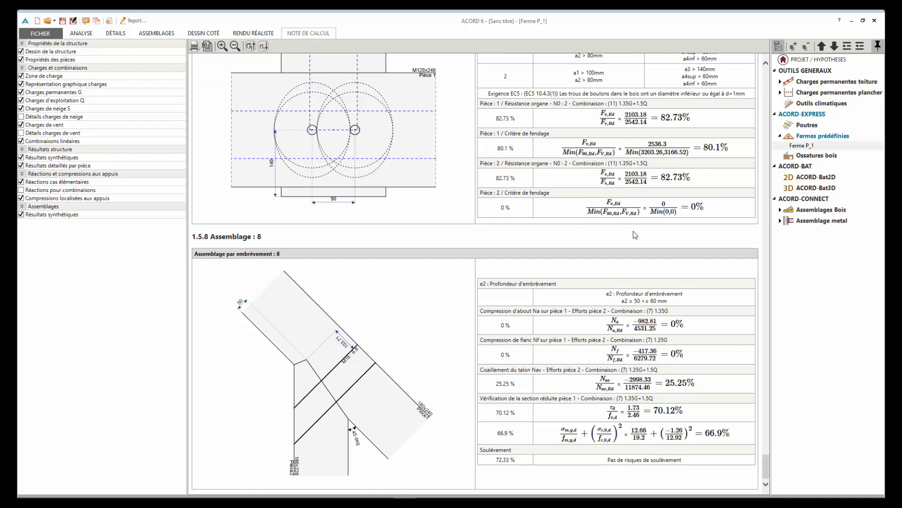
# Return to the analysis position settings, switch the truss to the angled-building position, and open the angle between the building bodies for editing.
pyautogui.click(80, 34)
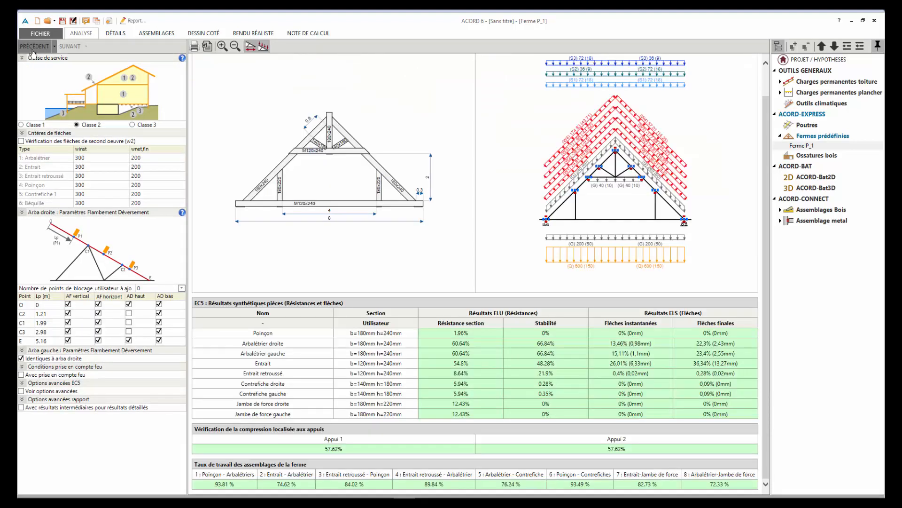
pyautogui.click(33, 47)
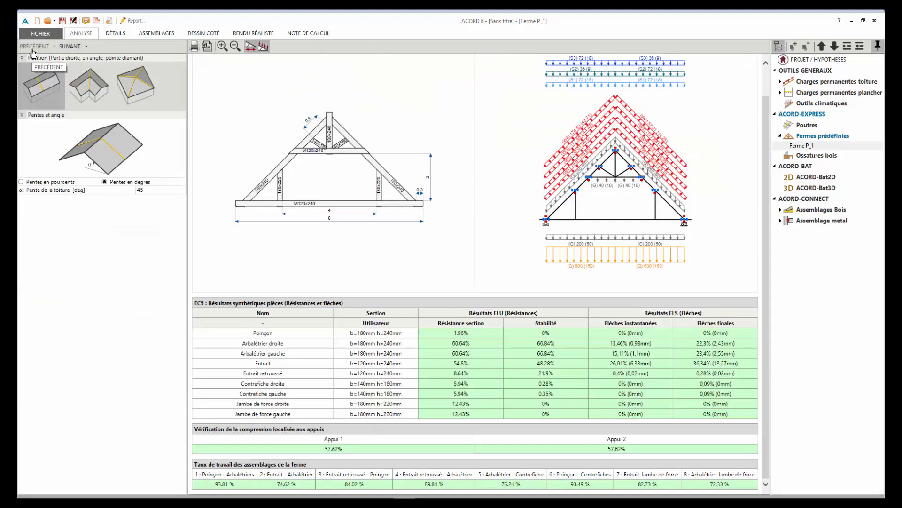
pyautogui.click(95, 99)
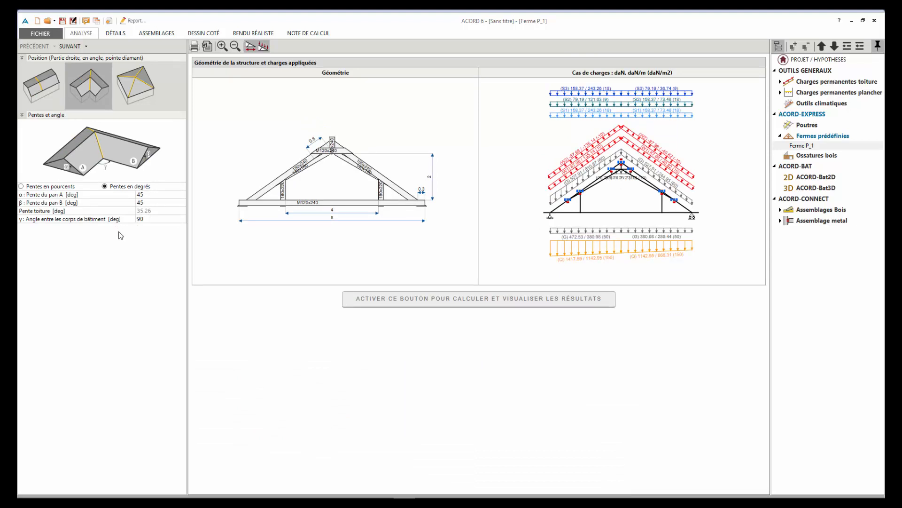
pyautogui.click(153, 220)
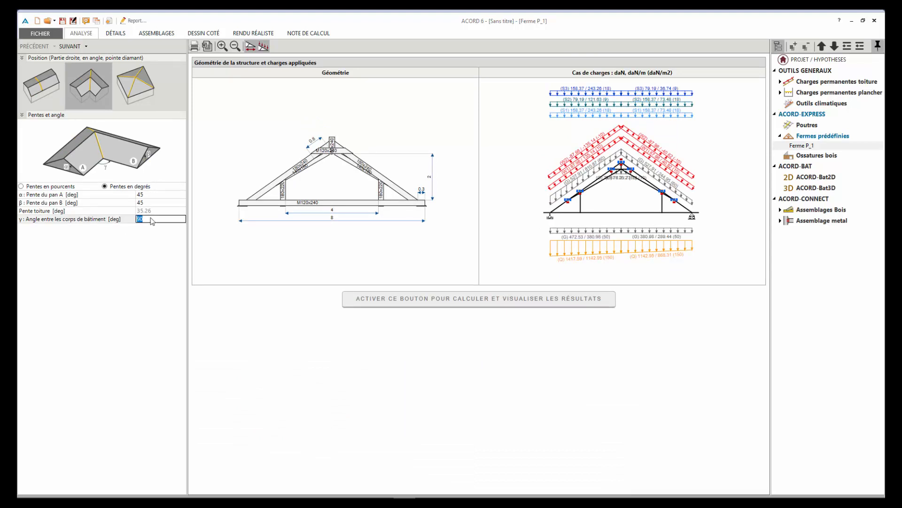
pyautogui.click(151, 218)
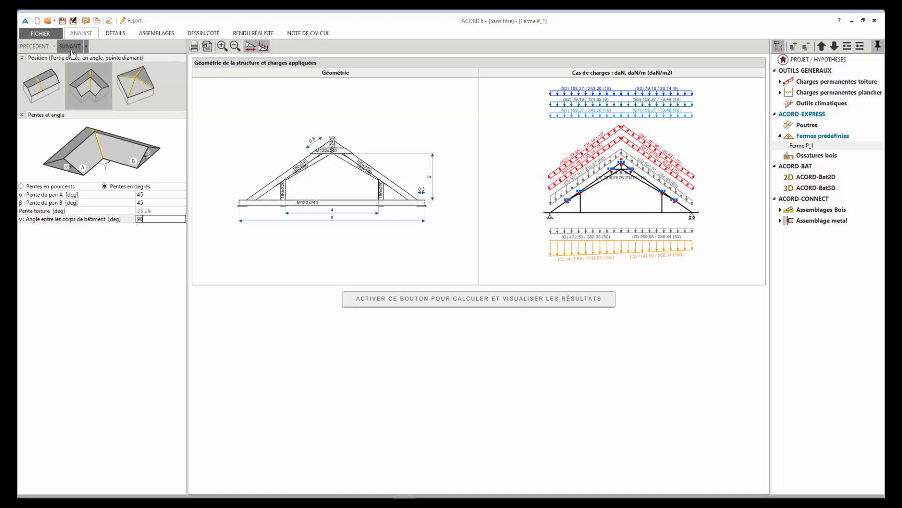
# Change the truss's vertical dimension f in the geometry drawing to 1.5 m and then to 1 m.
pyautogui.click(431, 182)
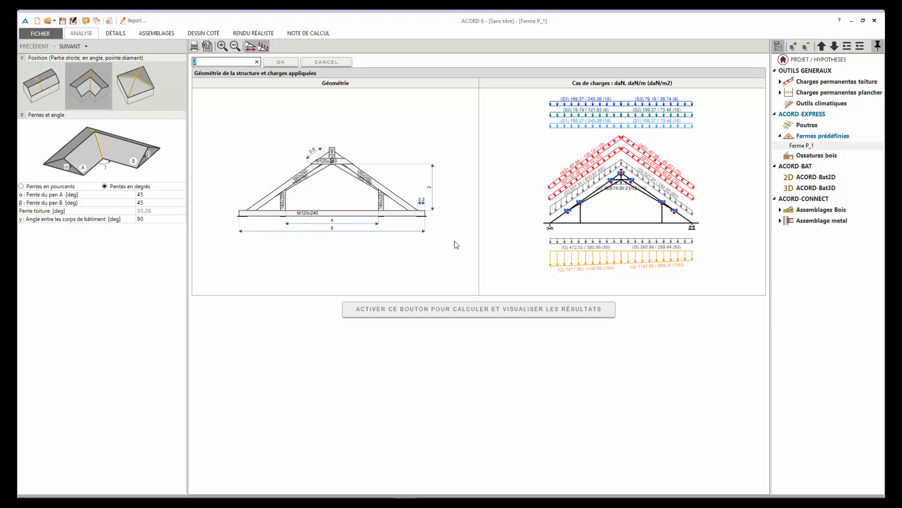
pyautogui.press('Return')
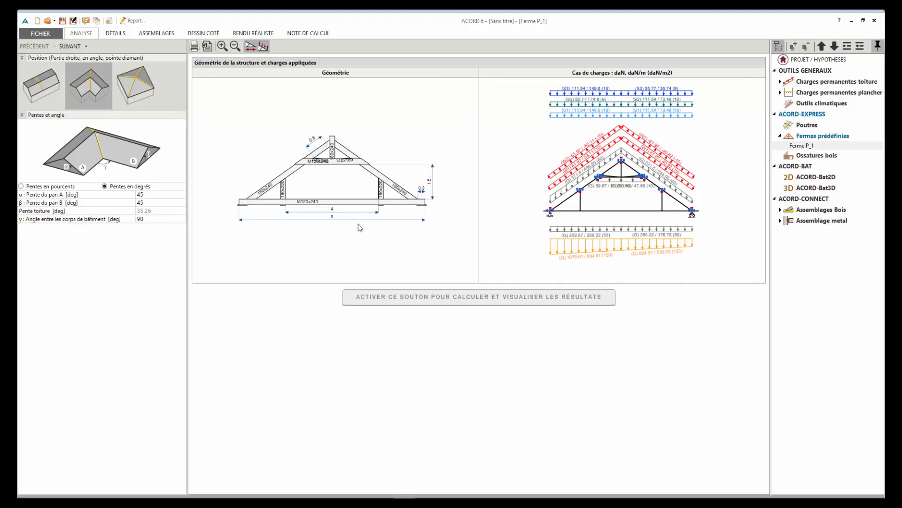
pyautogui.write('1')
pyautogui.press('Return')
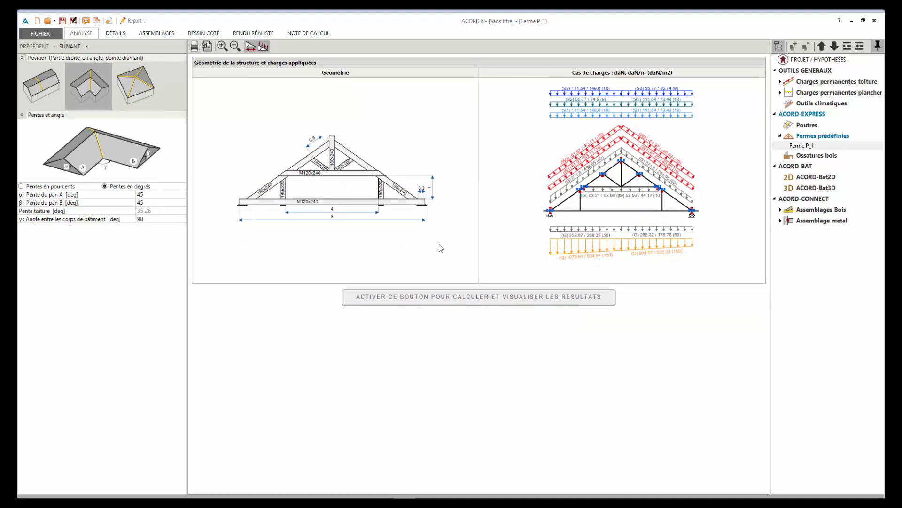
# Set the truss back to the straight-roof position and its vertical dimension f to 2 m.
pyautogui.click(41, 84)
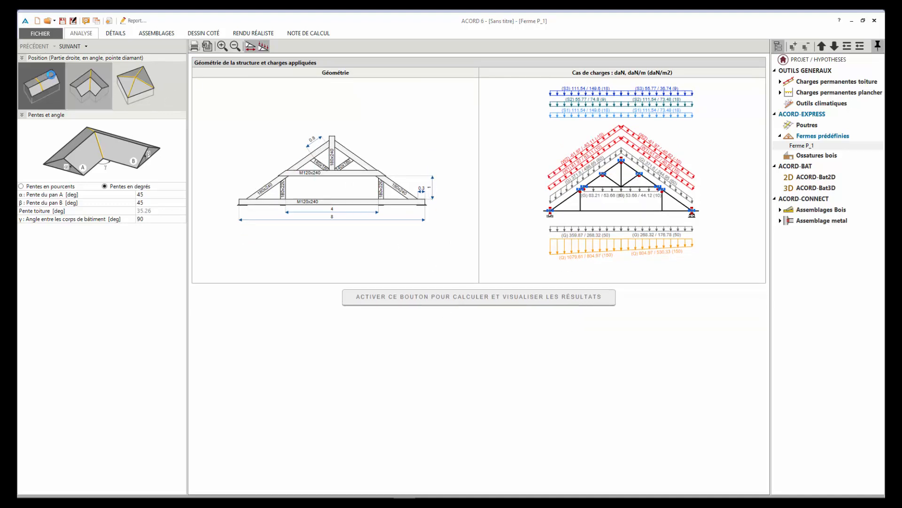
pyautogui.click(432, 226)
pyautogui.write('2')
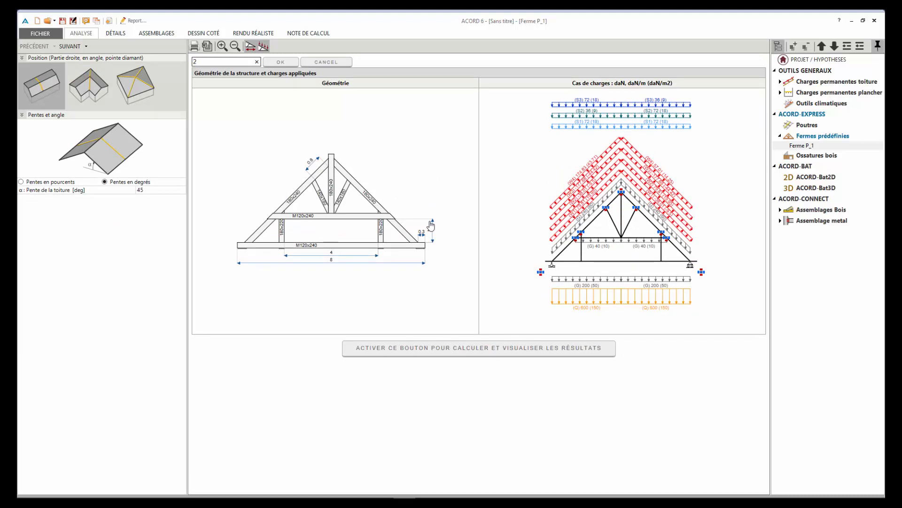
pyautogui.press('Return')
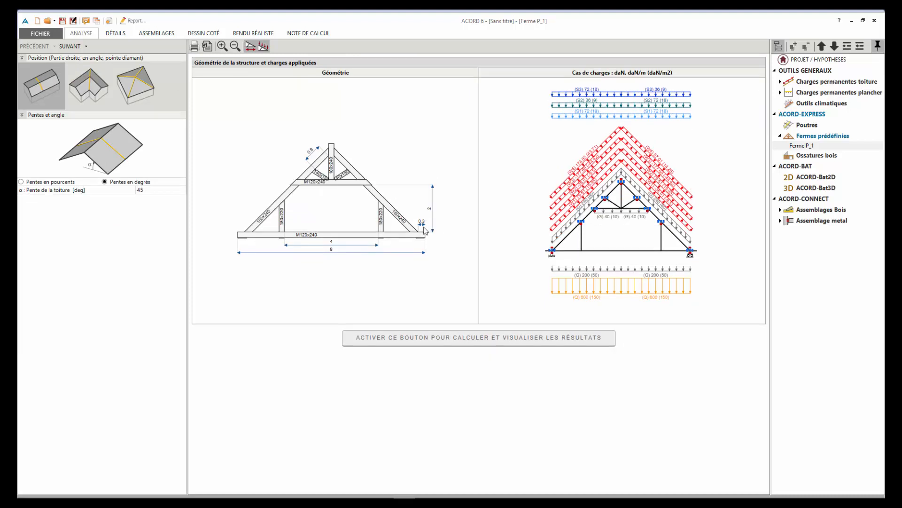
# Try Résineux C18 as a separate material for the Poinçon, and restore the identical material for all pieces.
pyautogui.click(71, 46)
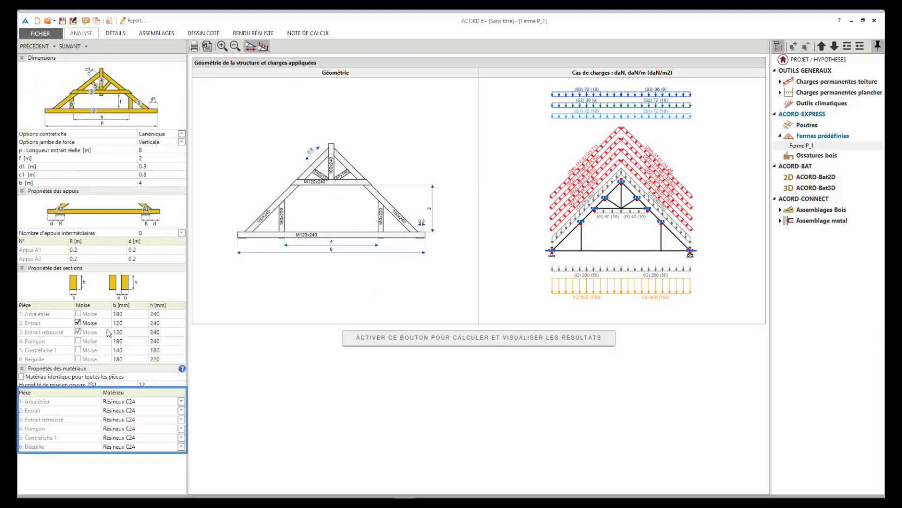
pyautogui.click(180, 428)
pyautogui.click(147, 475)
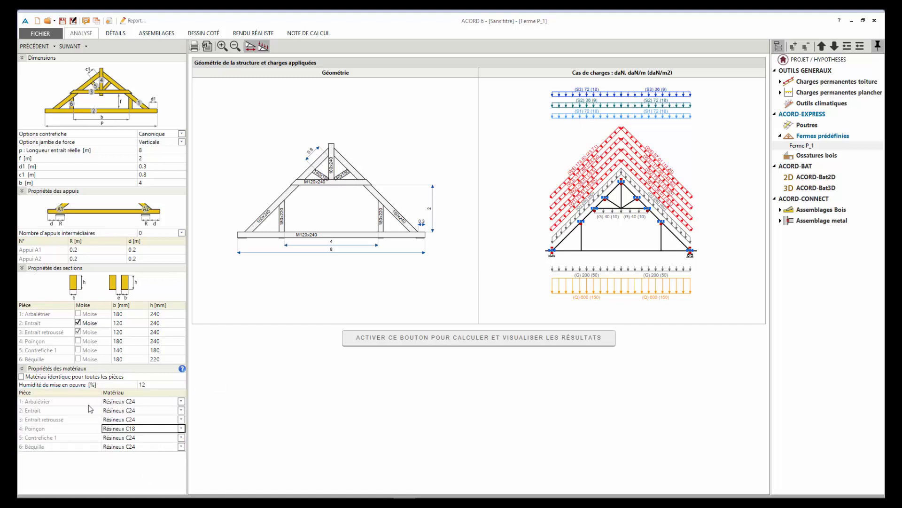
pyautogui.click(21, 376)
# Set the Humidité de mise en oeuvre of the timber to 16 %.
pyautogui.click(156, 394)
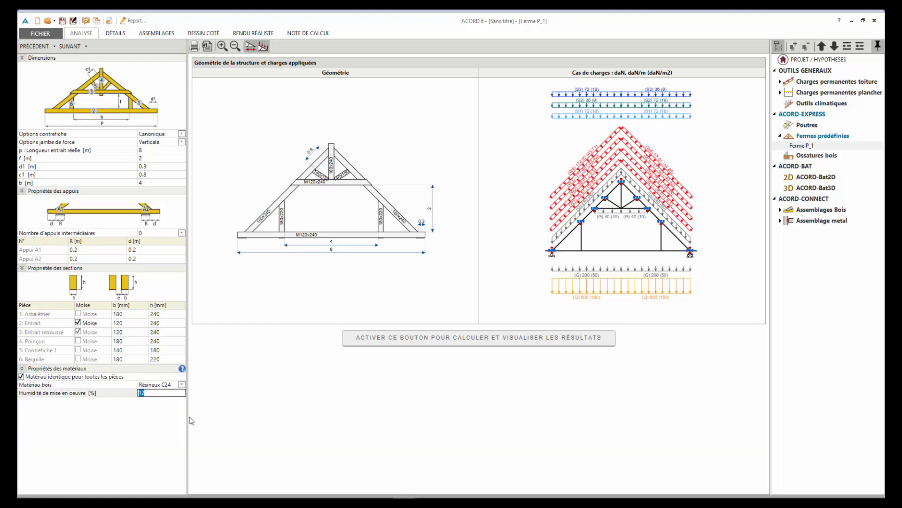
pyautogui.write('16')
pyautogui.press('Return')
# Try point loads per purlin with 2 intermediate purlins on the right slope and an independent left slope, and restore distributed loads.
pyautogui.click(70, 46)
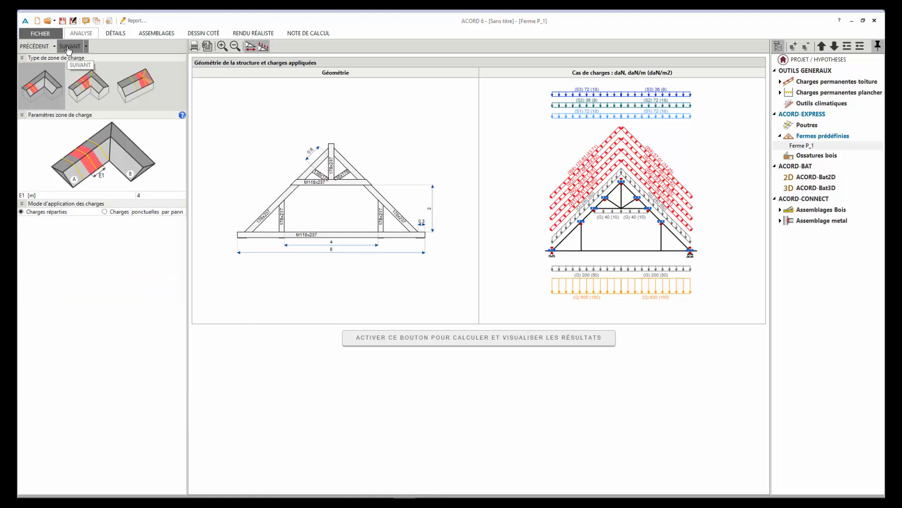
pyautogui.click(41, 85)
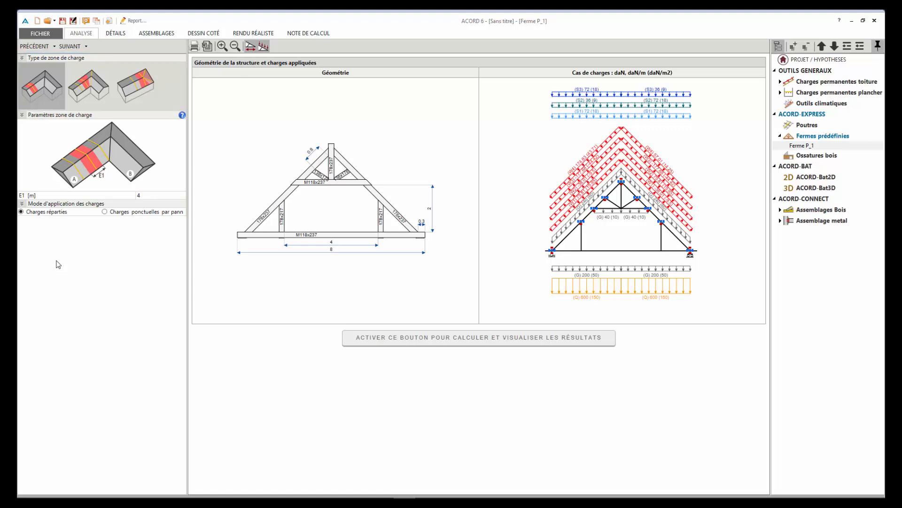
pyautogui.click(105, 212)
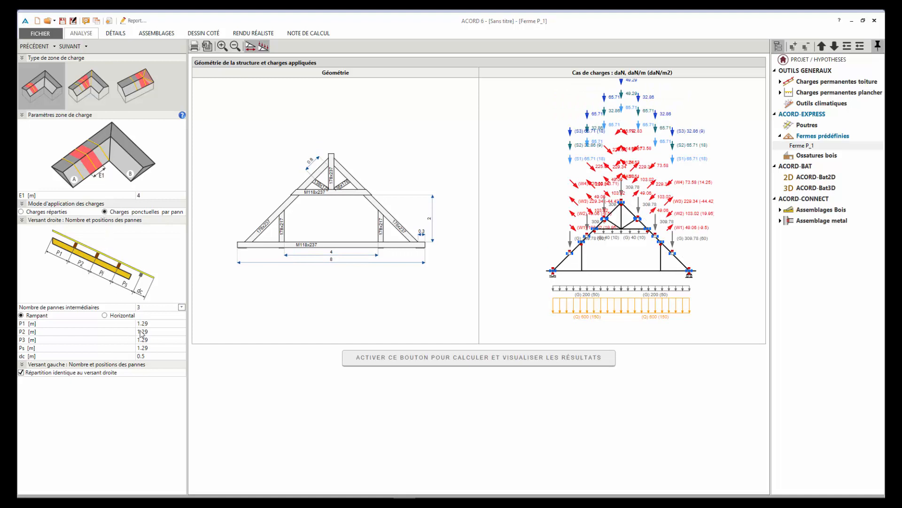
pyautogui.click(182, 307)
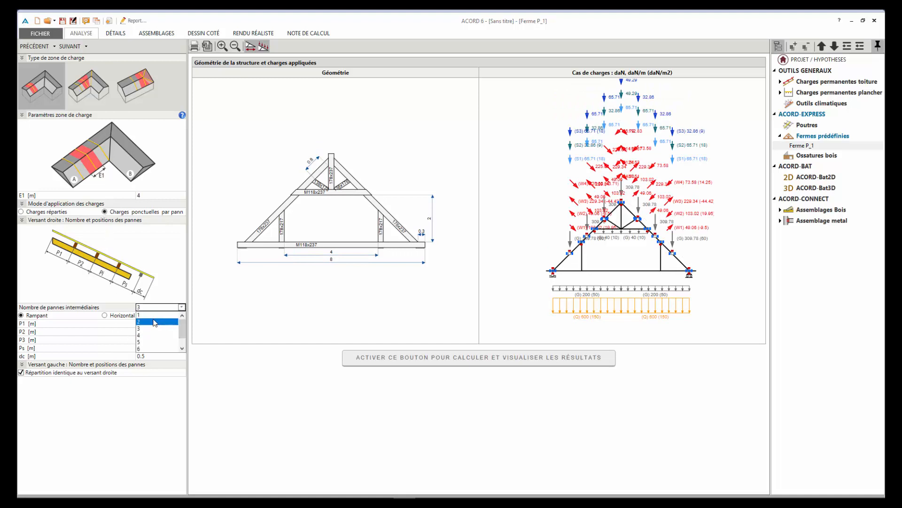
pyautogui.click(155, 323)
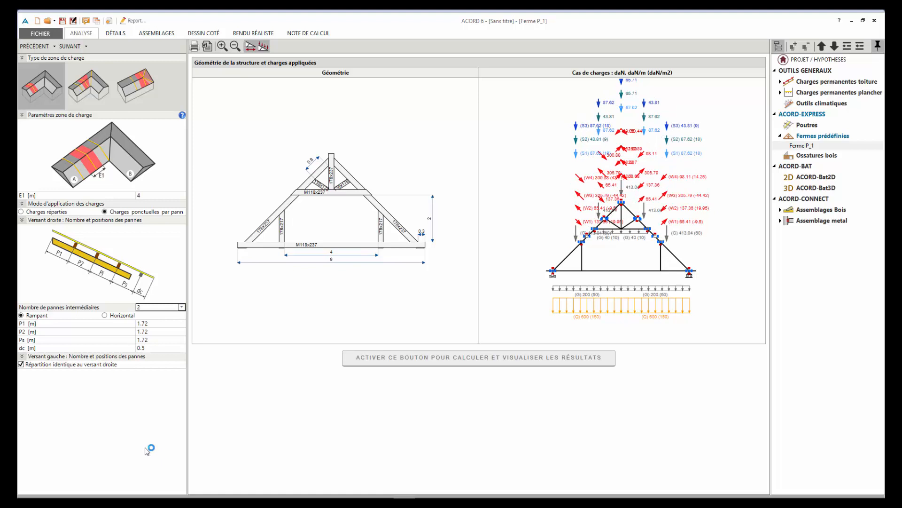
pyautogui.click(22, 364)
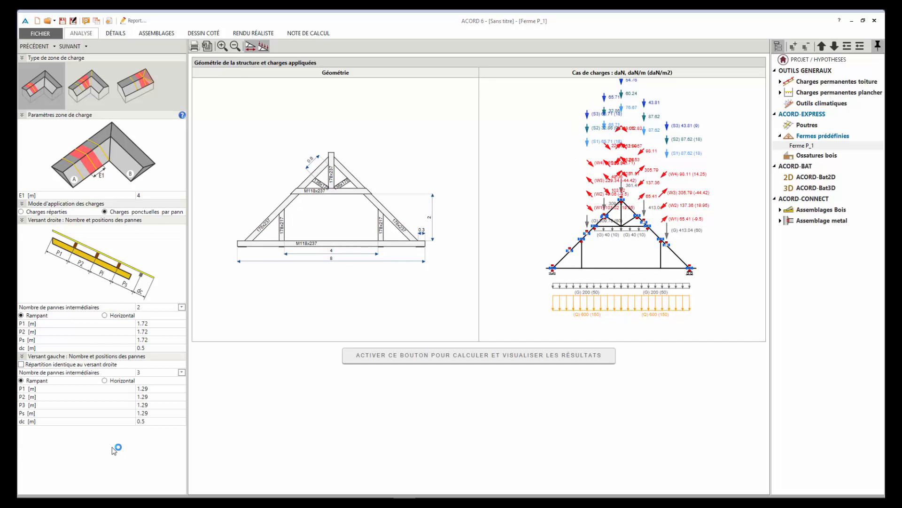
pyautogui.click(21, 211)
# Set the roof's permanent load in zone 1 from the saved composition "Tuiles romanes + voliges".
pyautogui.click(69, 46)
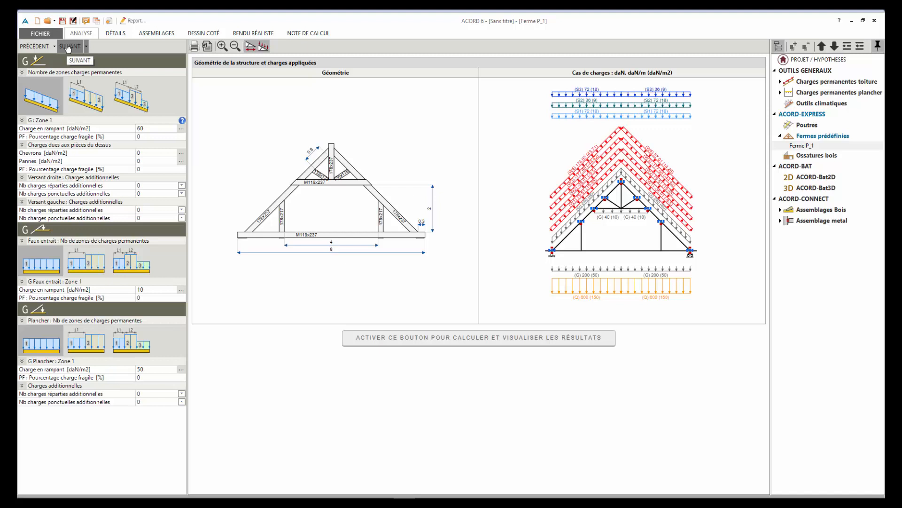
pyautogui.click(147, 130)
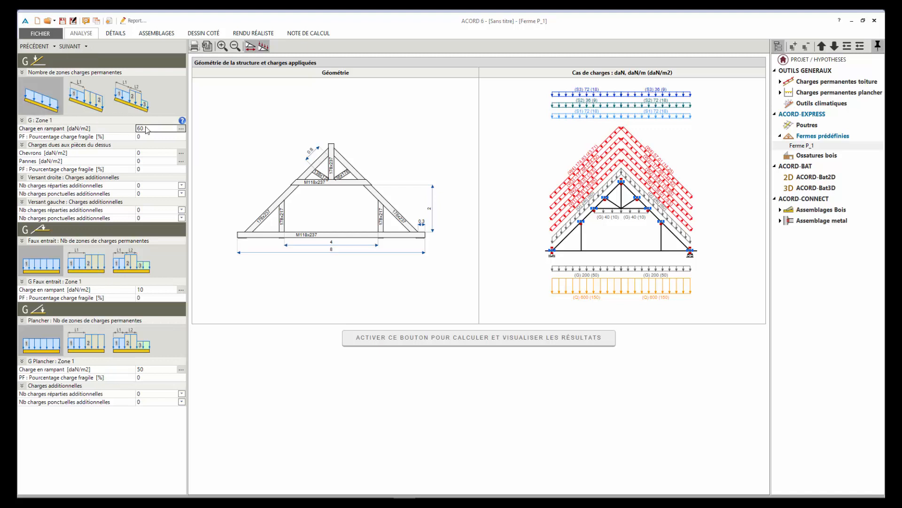
pyautogui.click(181, 128)
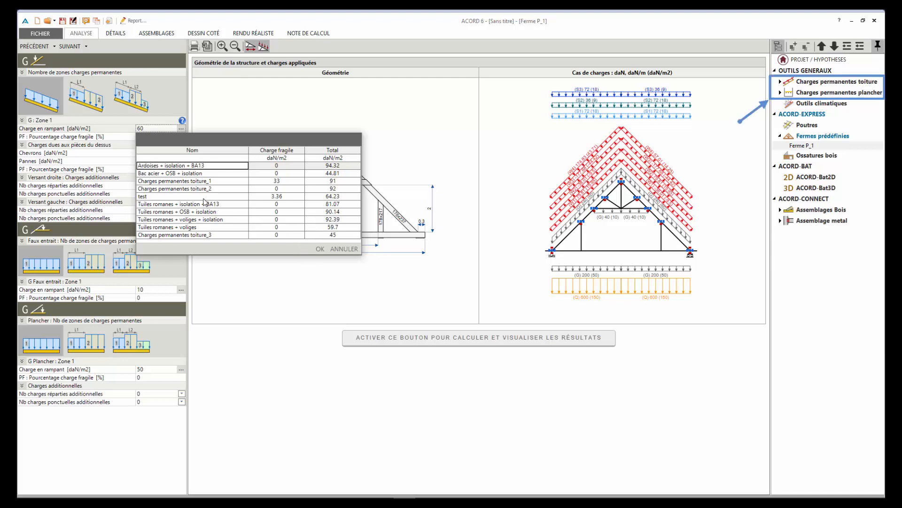
pyautogui.click(193, 228)
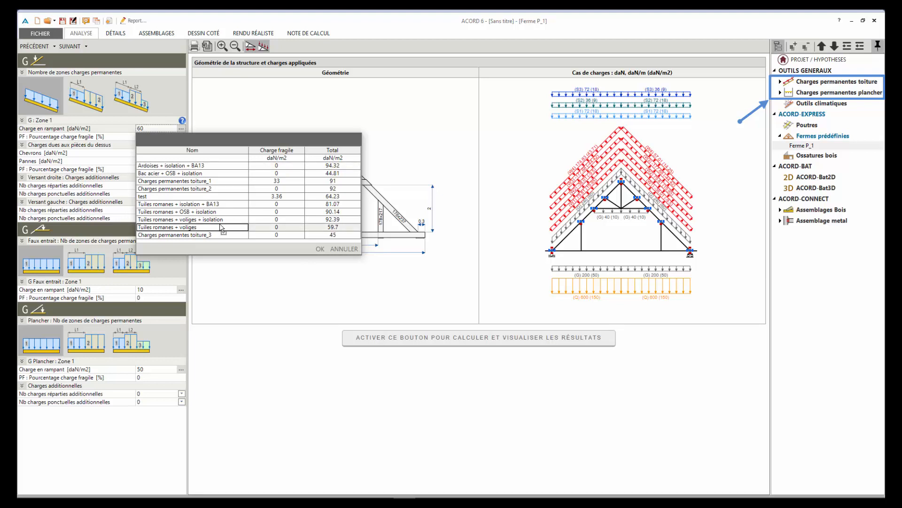
pyautogui.click(319, 250)
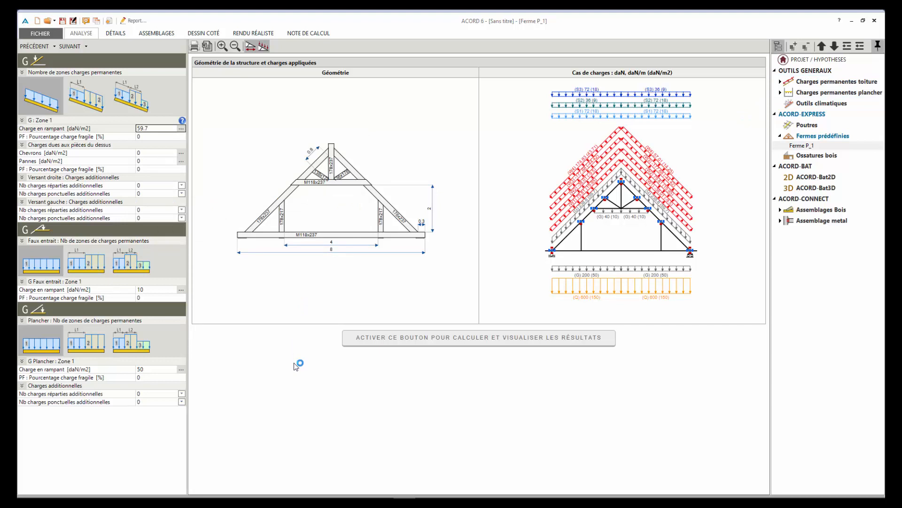
# Set the fragile load percentage to 10 % for both the roof and the floor permanent loads in zone 1.
pyautogui.click(161, 137)
pyautogui.write('10')
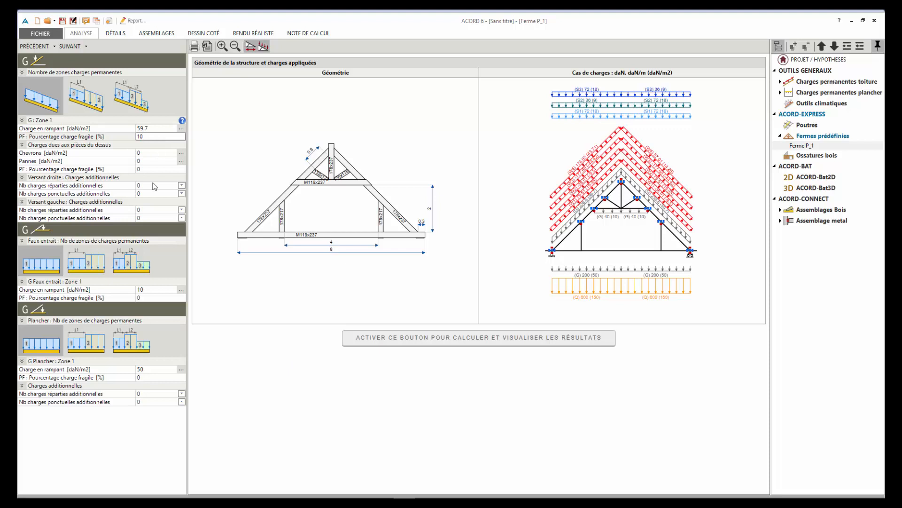
pyautogui.click(147, 379)
pyautogui.write('10')
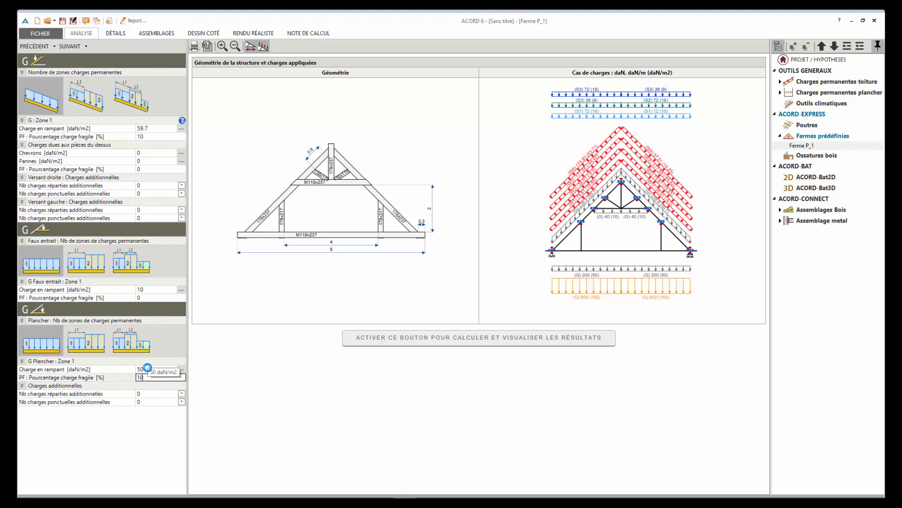
pyautogui.press('Tab')
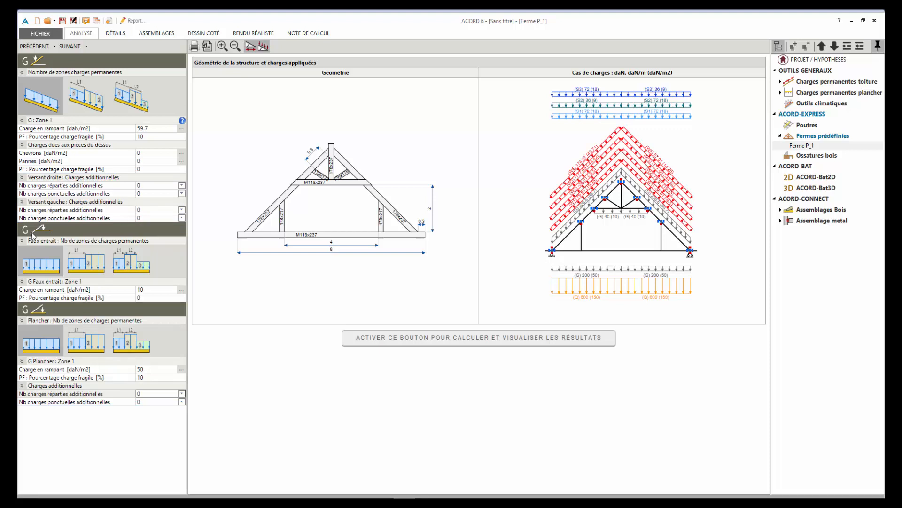
# Set the floor's live load usage to Valeur particulière with a load value of 120 daN/m2.
pyautogui.click(69, 46)
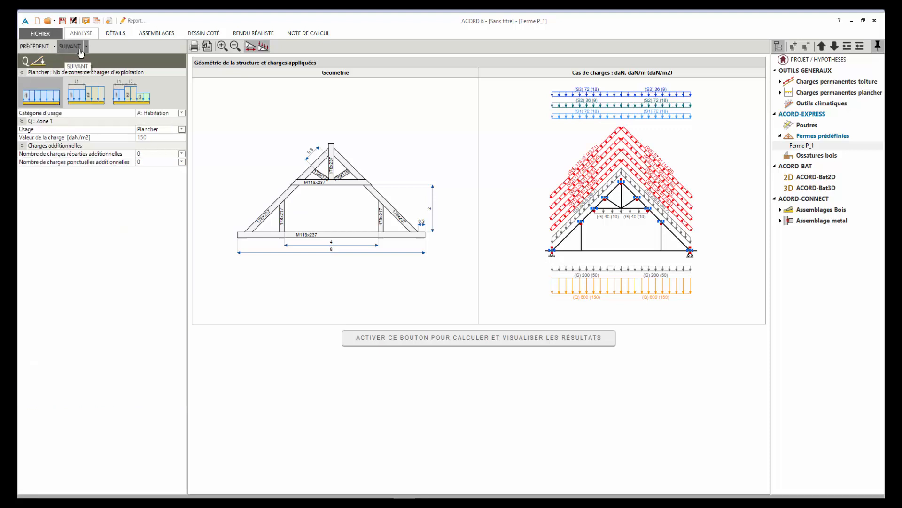
pyautogui.click(181, 129)
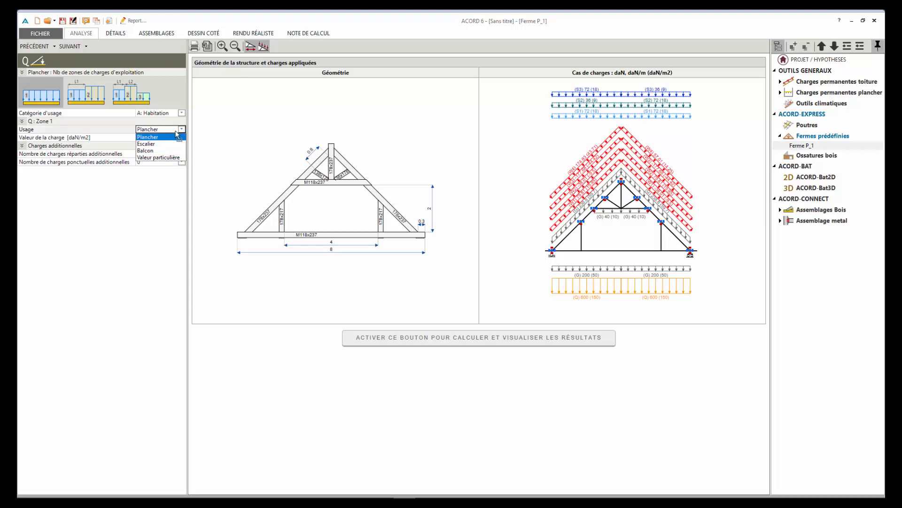
pyautogui.click(172, 157)
pyautogui.click(160, 137)
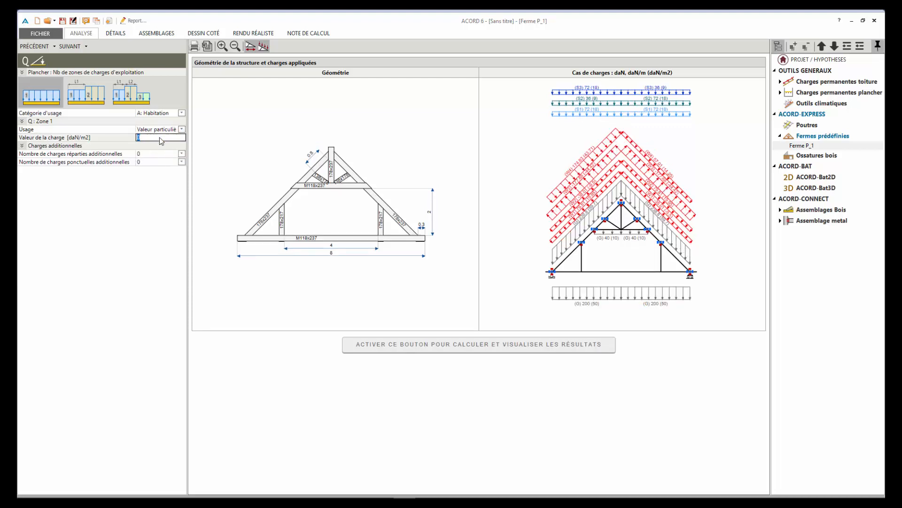
pyautogui.press('Tab')
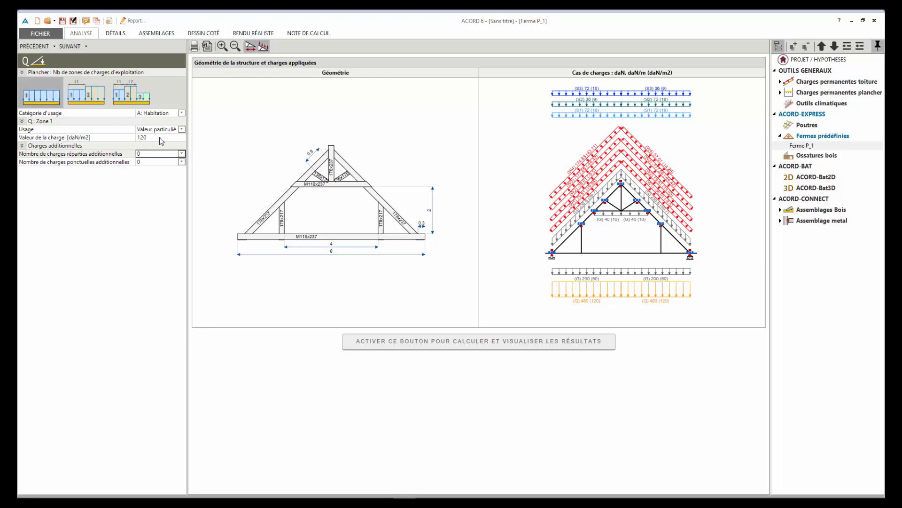
# Try manually entered snow and wind loads, and restore the automatic snow and wind loads.
pyautogui.click(70, 46)
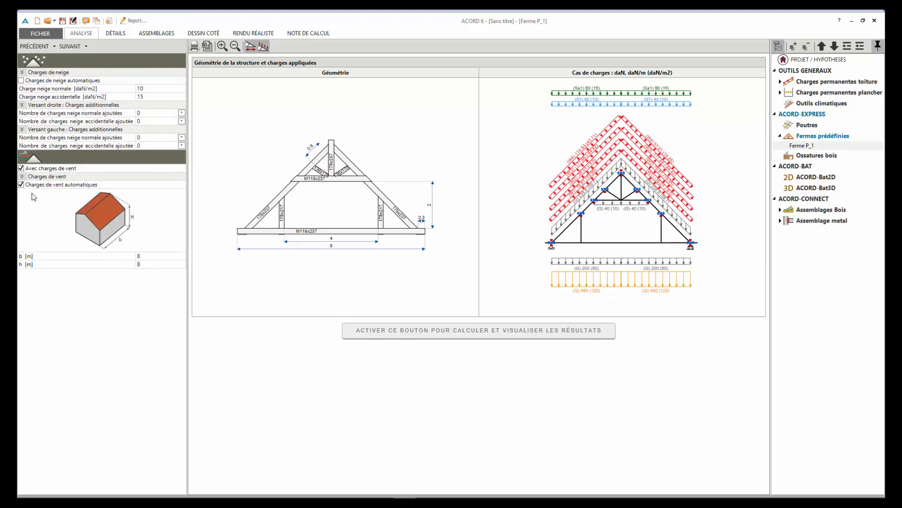
pyautogui.click(21, 184)
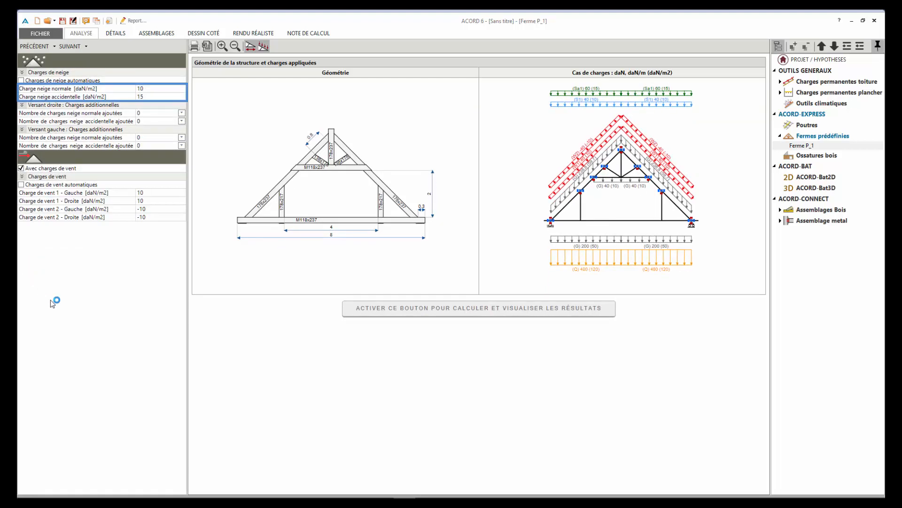
pyautogui.click(21, 80)
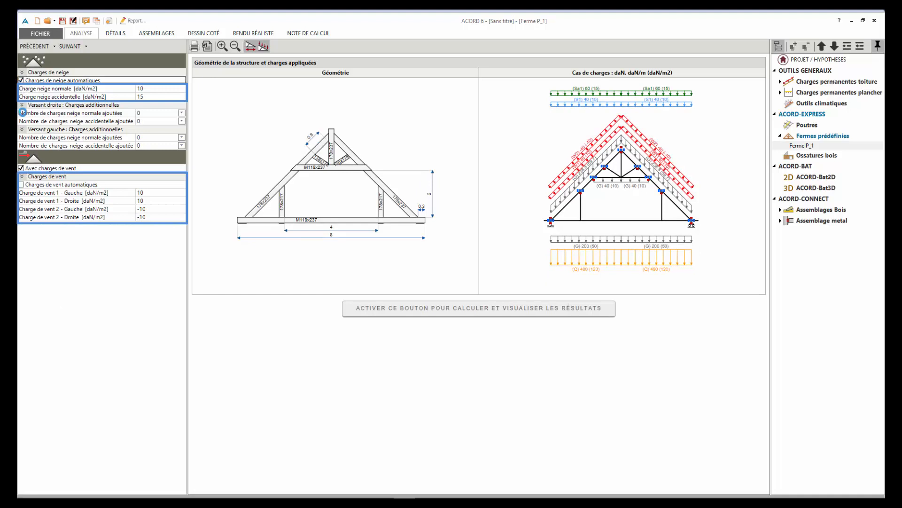
pyautogui.click(22, 182)
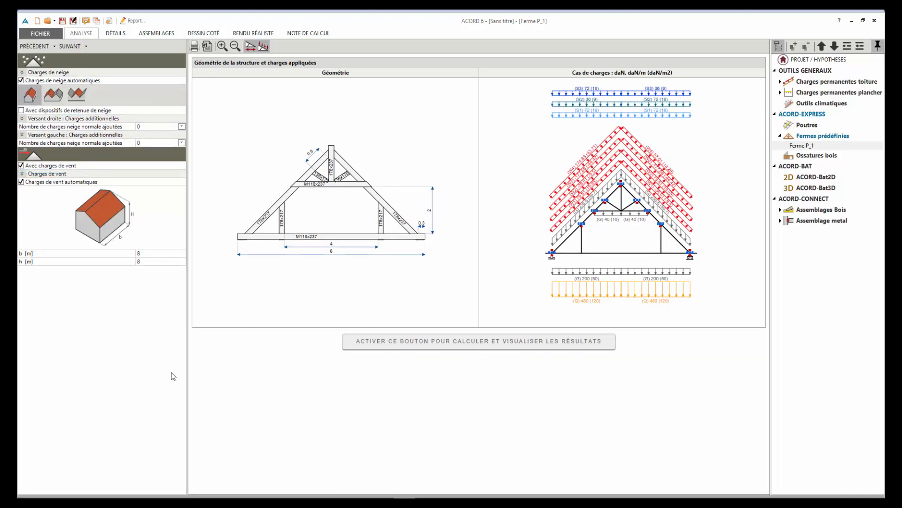
# Enable the second oeuvre deflection check (w2) and set 1 user blocking point on the right arbalétrier.
pyautogui.click(69, 46)
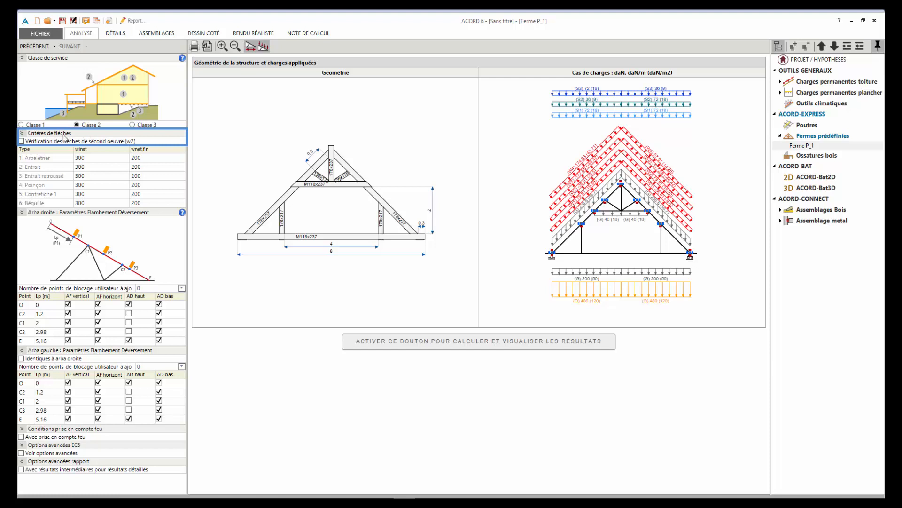
pyautogui.click(23, 141)
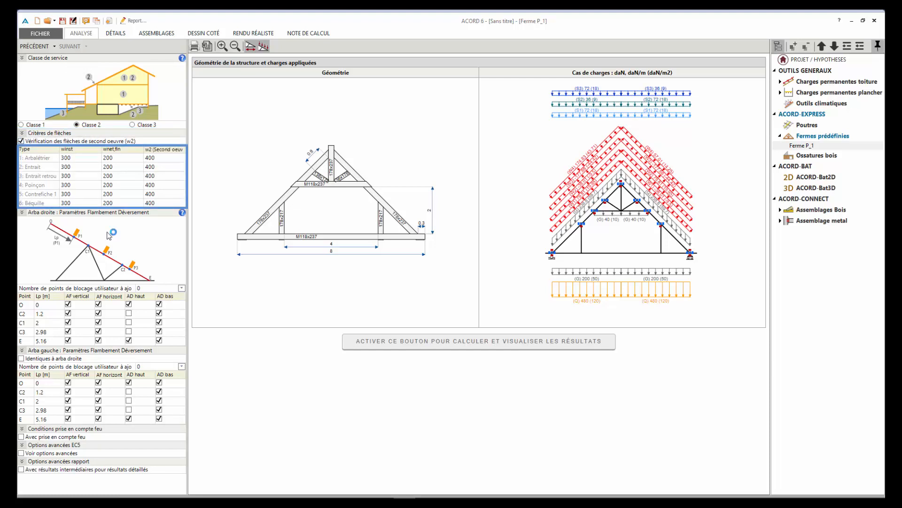
pyautogui.click(181, 288)
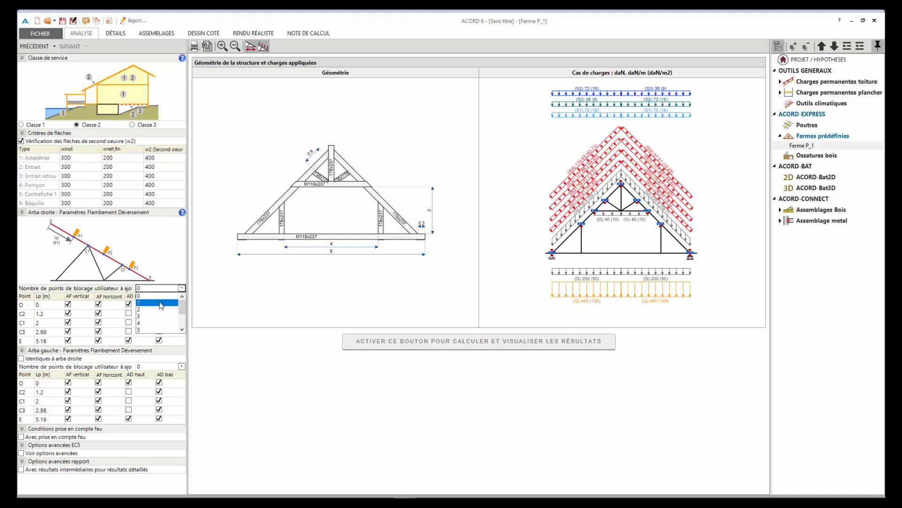
pyautogui.click(161, 303)
# Make the left arbalétrier's buckling settings identical to the right one, and enable AF horizontal and AD haut at point U1.
pyautogui.click(21, 367)
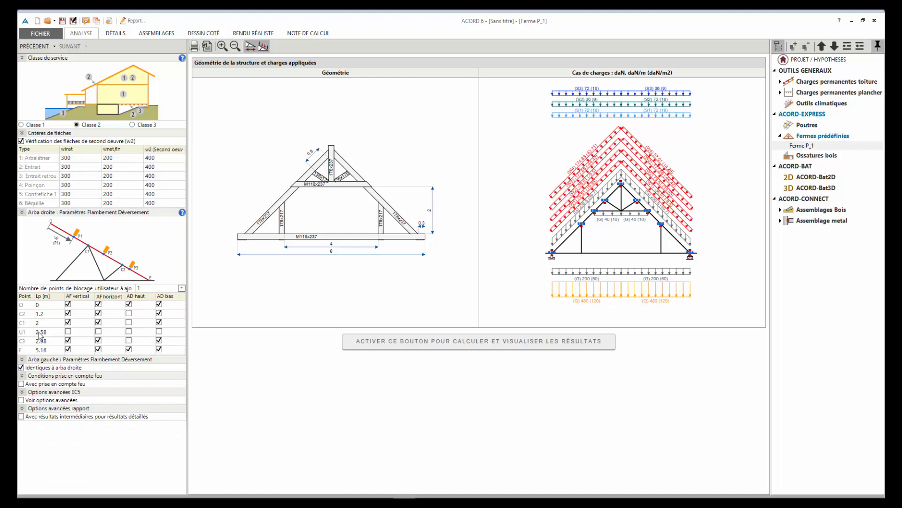
pyautogui.click(99, 331)
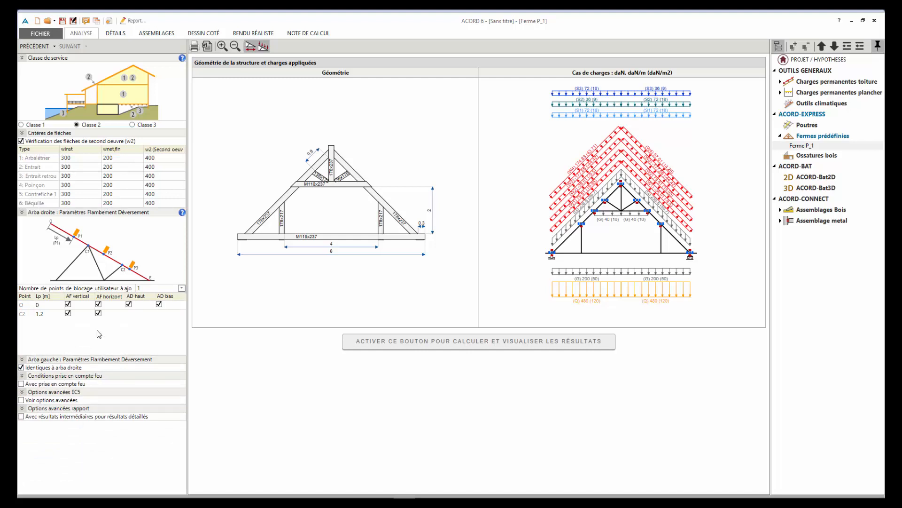
pyautogui.click(129, 331)
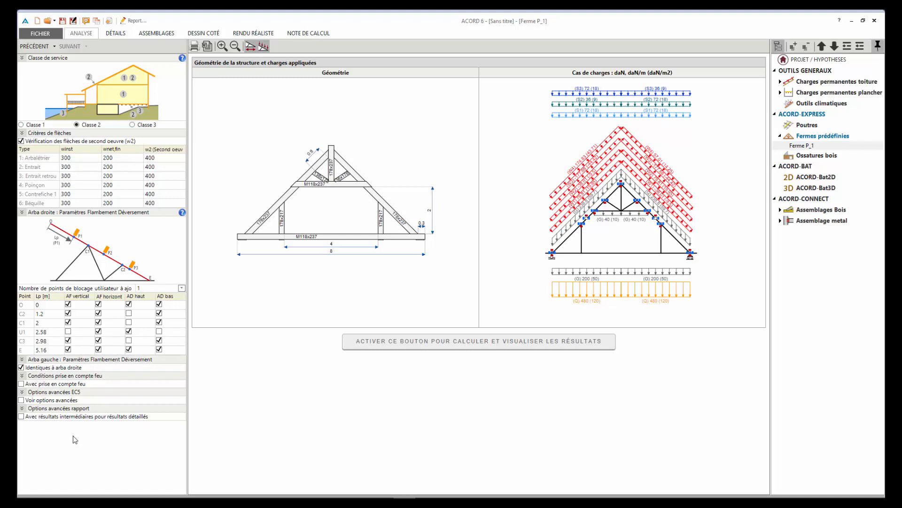
# Calculate the truss with fire conditions taken into account and review the calculation note down to the wind loads.
pyautogui.click(21, 384)
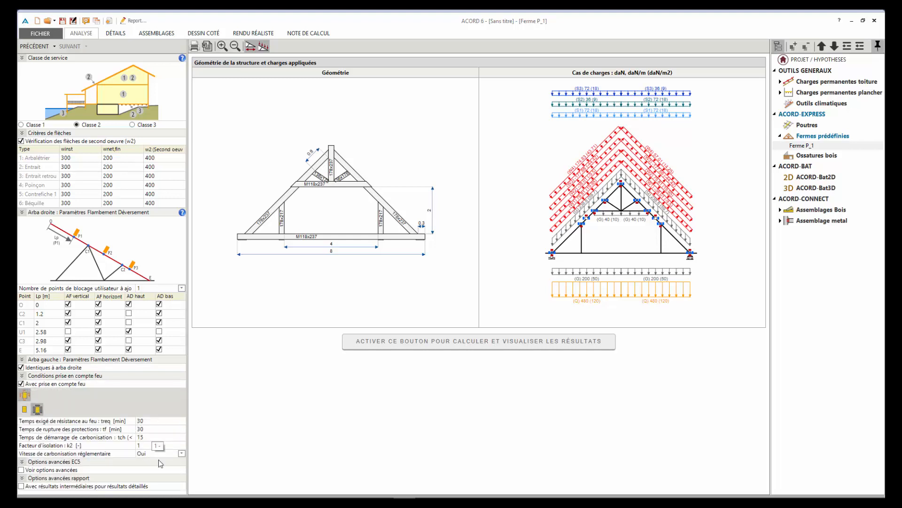
pyautogui.click(412, 347)
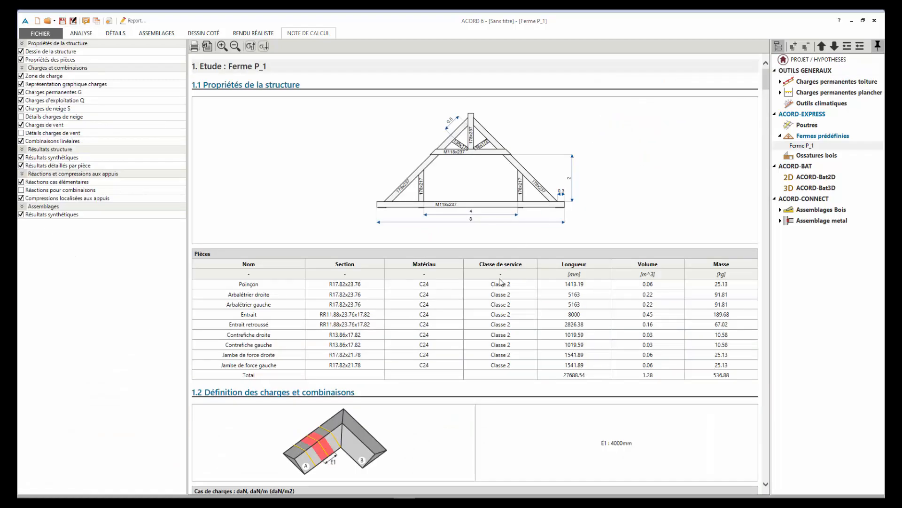
pyautogui.scroll(-20, 255, 201)
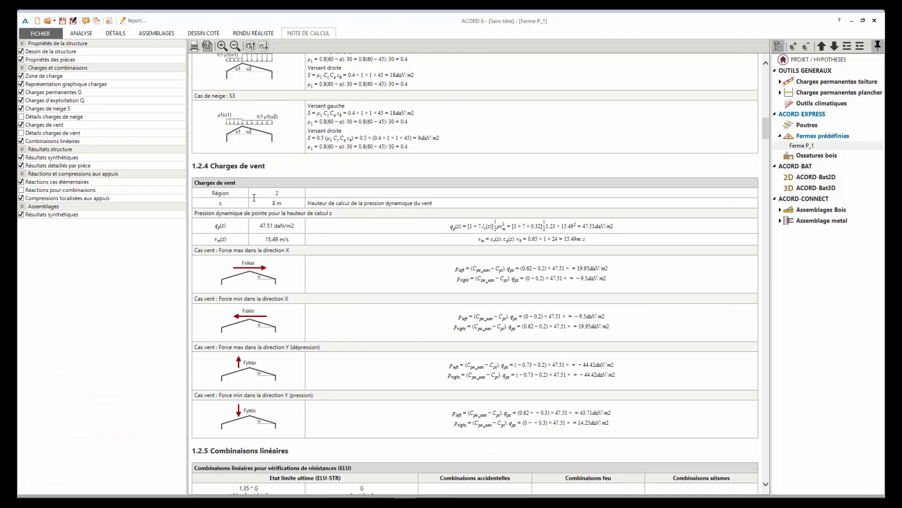